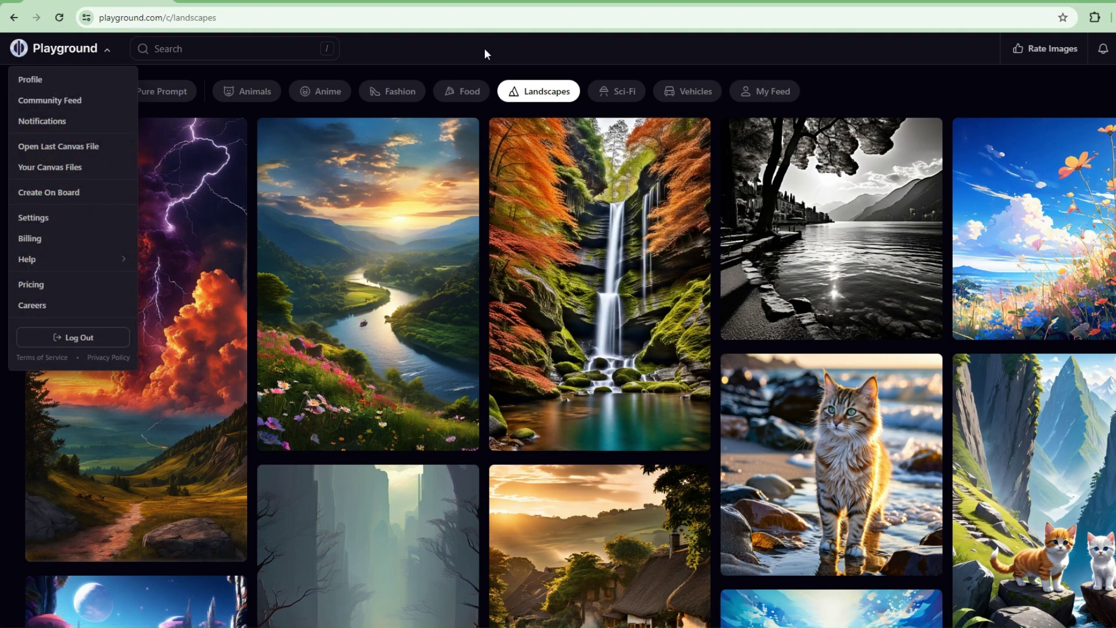
Step: Review the subscription plans on the pricing page and browse the images in the Landscapes community feed
left_click(108, 53)
left_click(74, 287)
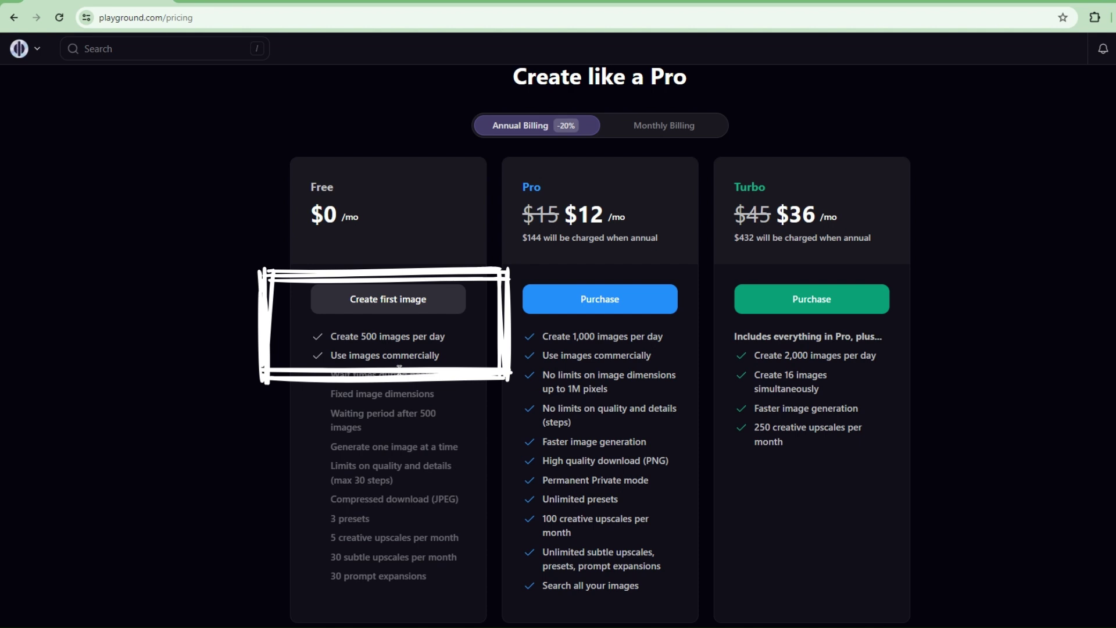
key("Escape")
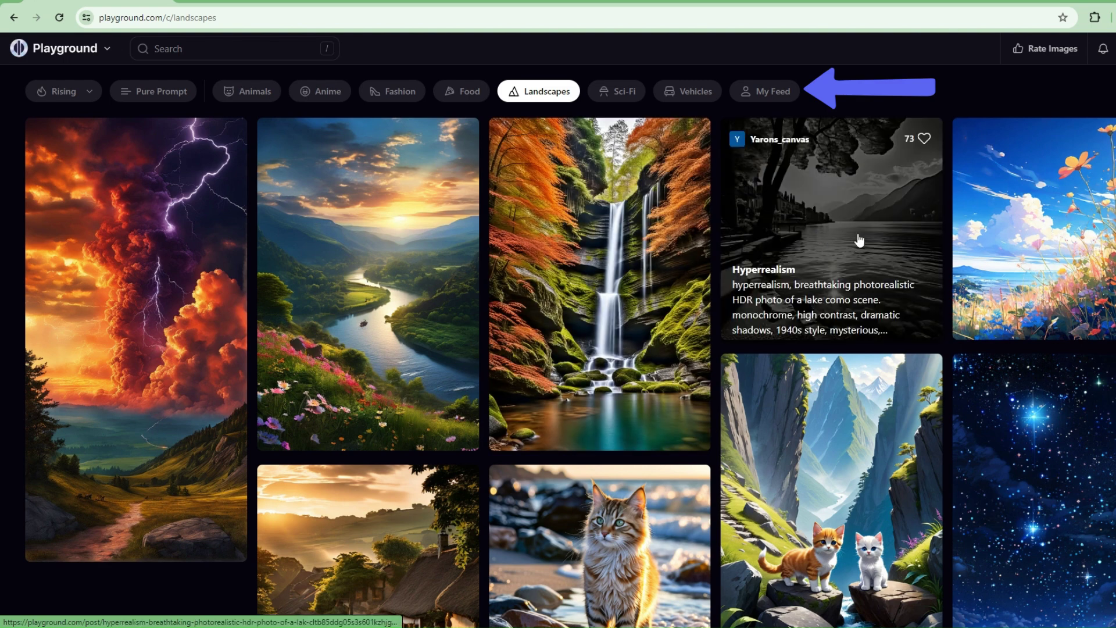
scroll(831, 233, "down", 5)
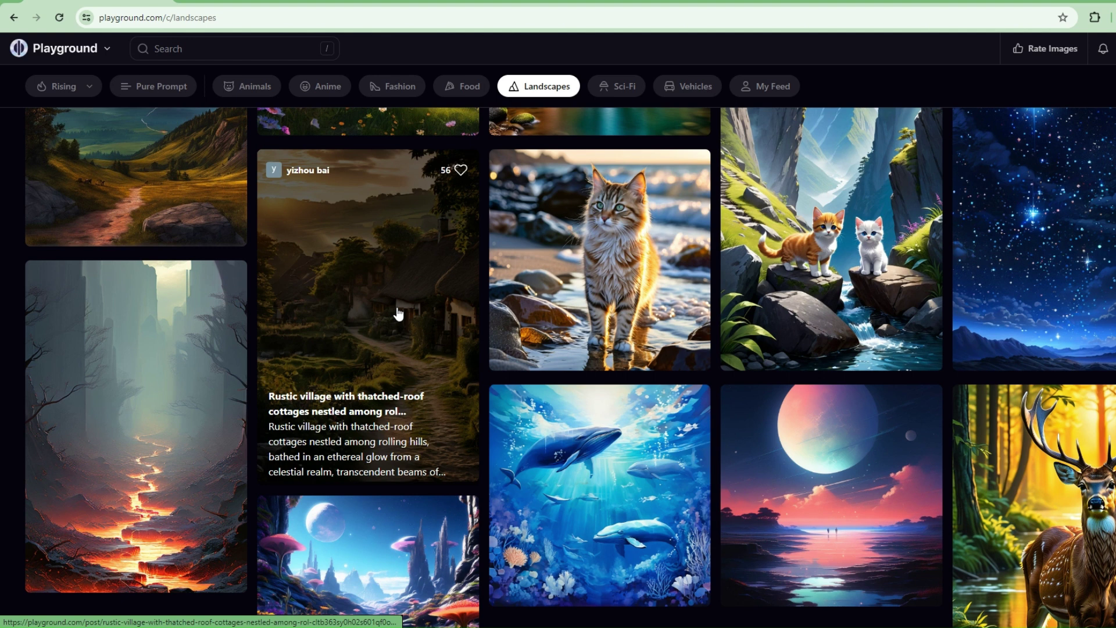
scroll(396, 324, "up", 5)
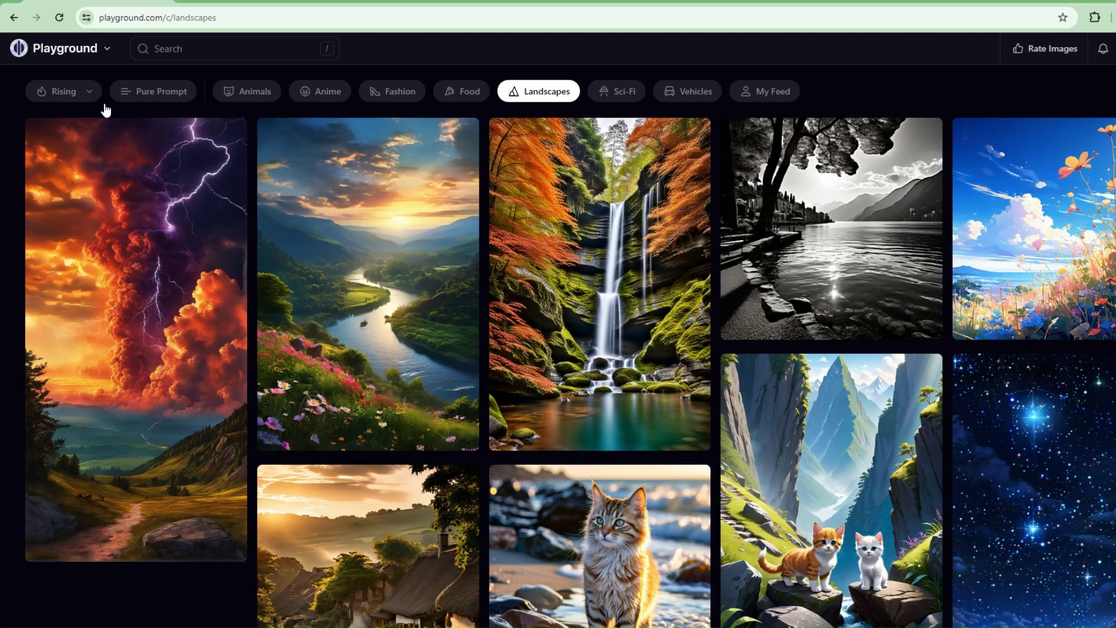
Step: Open the profile page and examine the prompt and generation settings of the first portrait in My Images
left_click(108, 53)
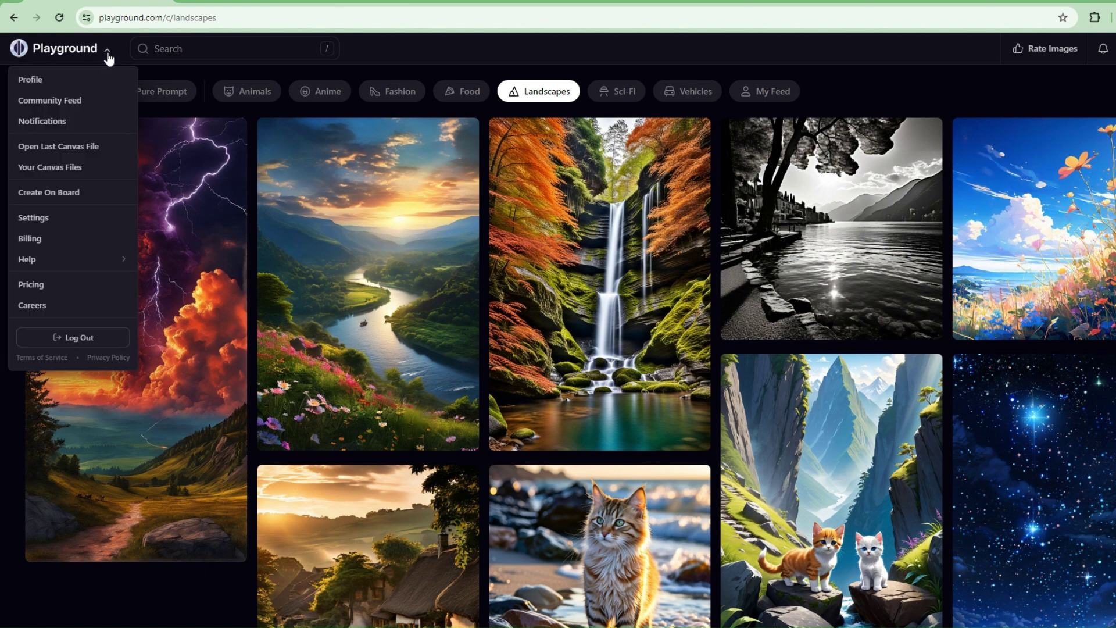
left_click(90, 83)
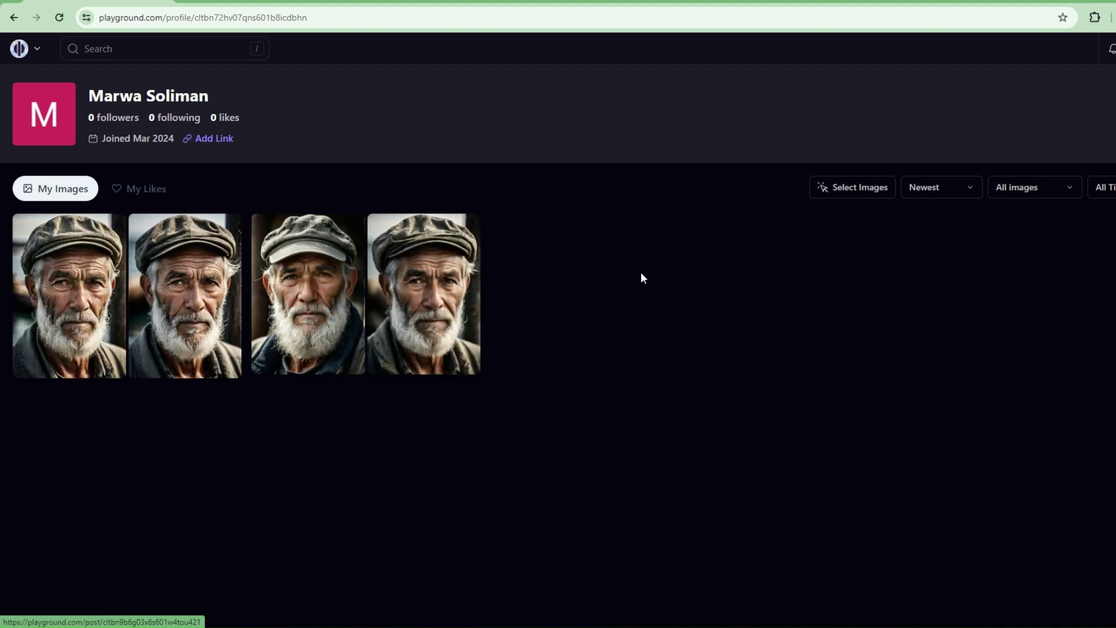
left_click(77, 300)
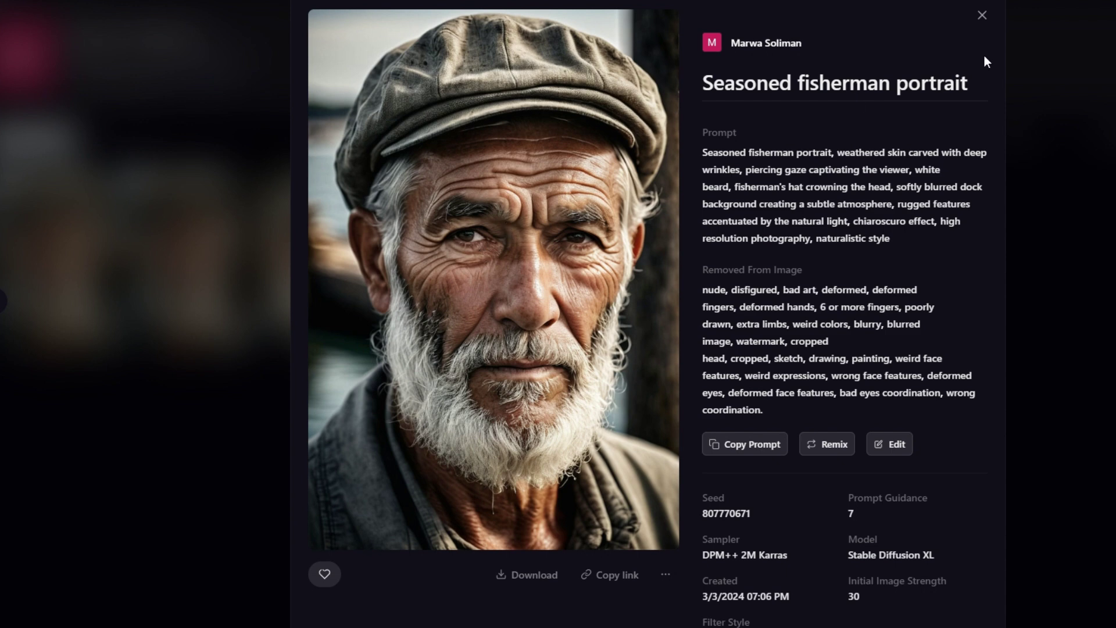
left_click(982, 17)
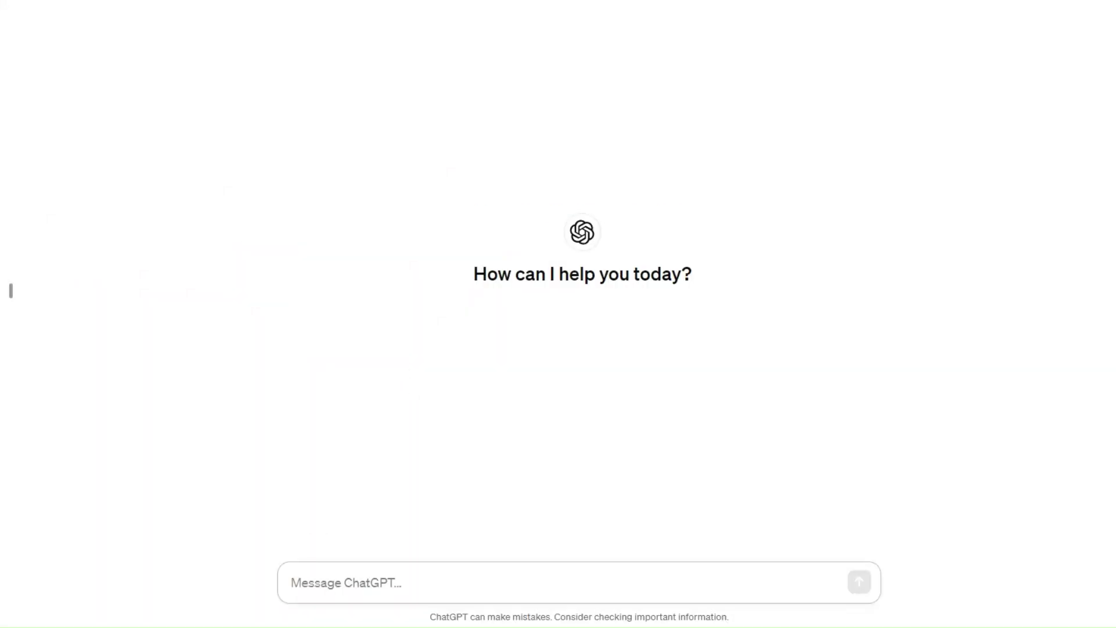
Step: Switch to ChatGPT and begin a message with "give me a text prompt in 3 lines", spelling "prompt" correctly
type("ive")
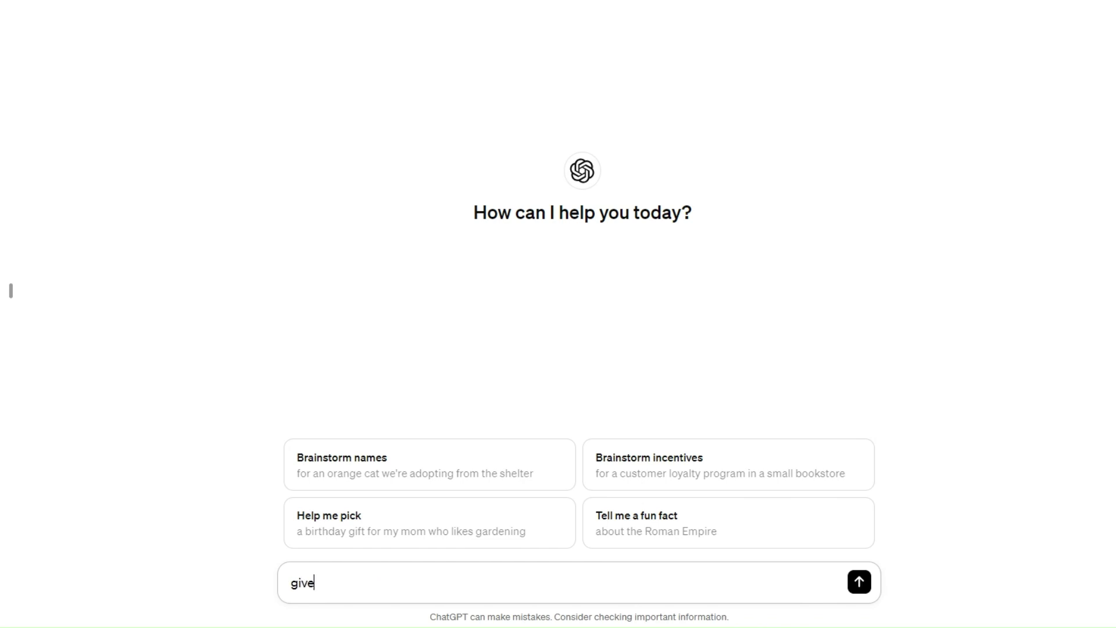
type(" me a text prompet ")
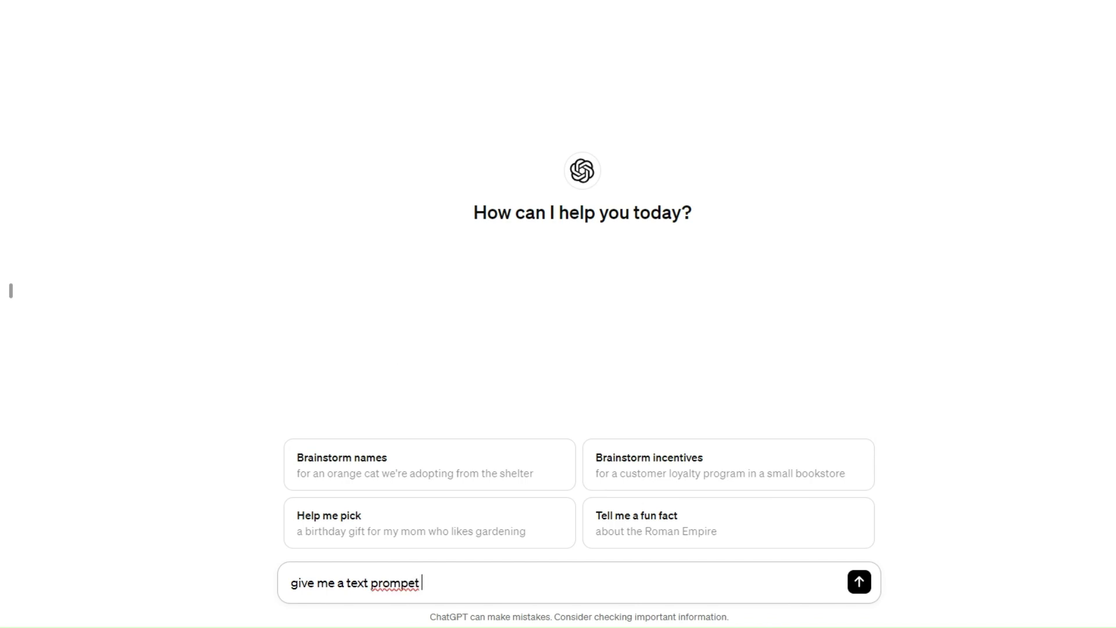
type("in 3 lines")
right_click(407, 586)
left_click(468, 225)
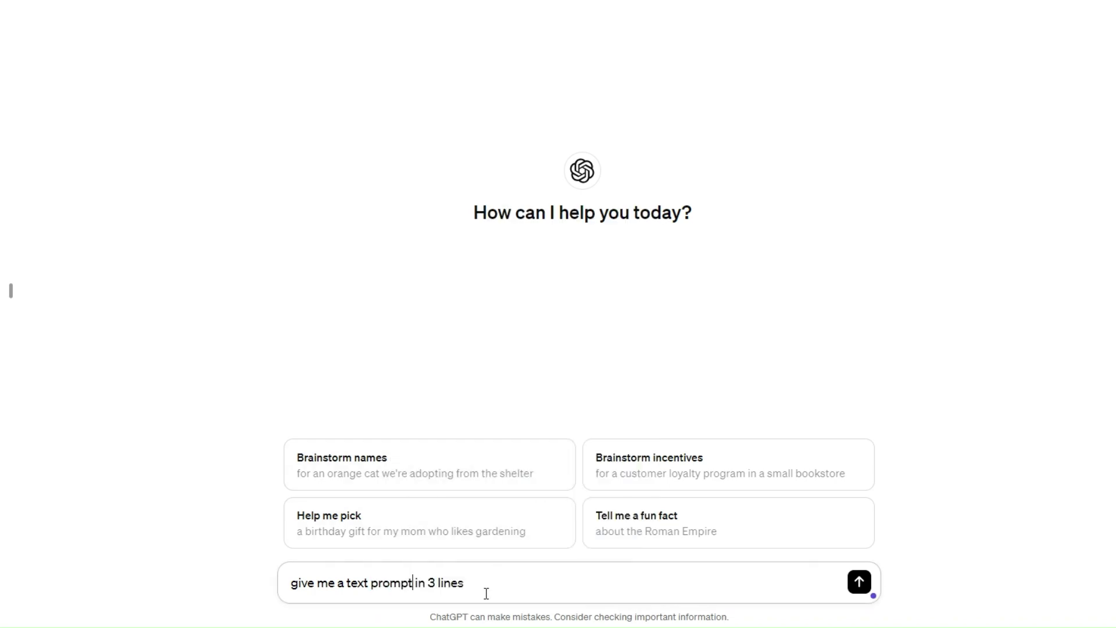
Step: Continue the message with "for a young man is walking in the street at night. he is wearing a coat and"
type("for a younf")
key("BackSpace")
type("g man is walking ")
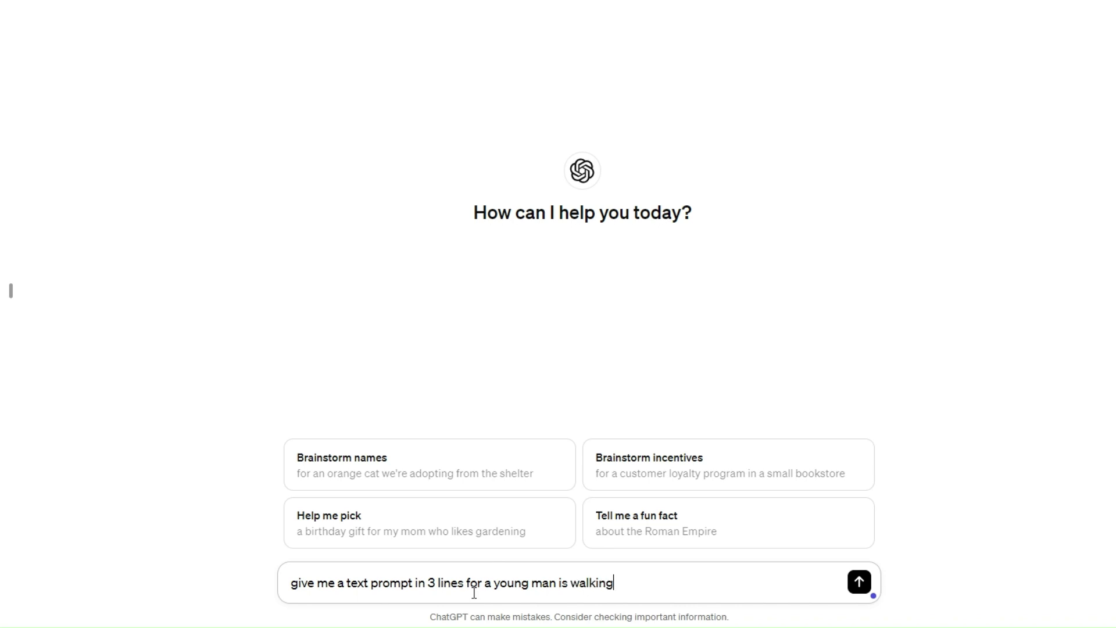
type("in the street at ni")
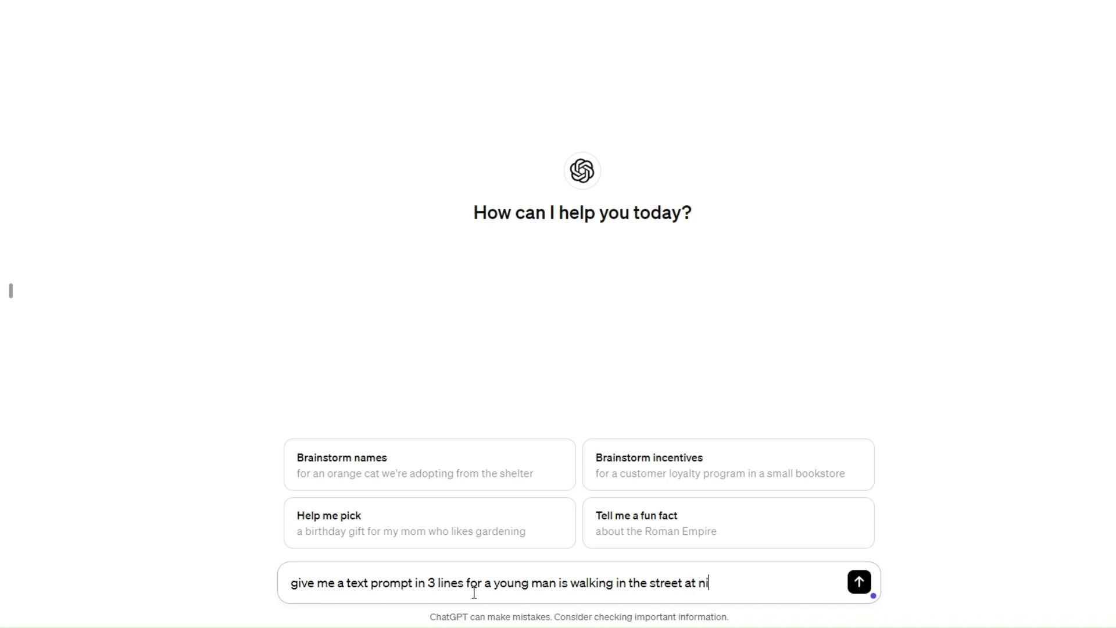
type("ght. he is wearing a ")
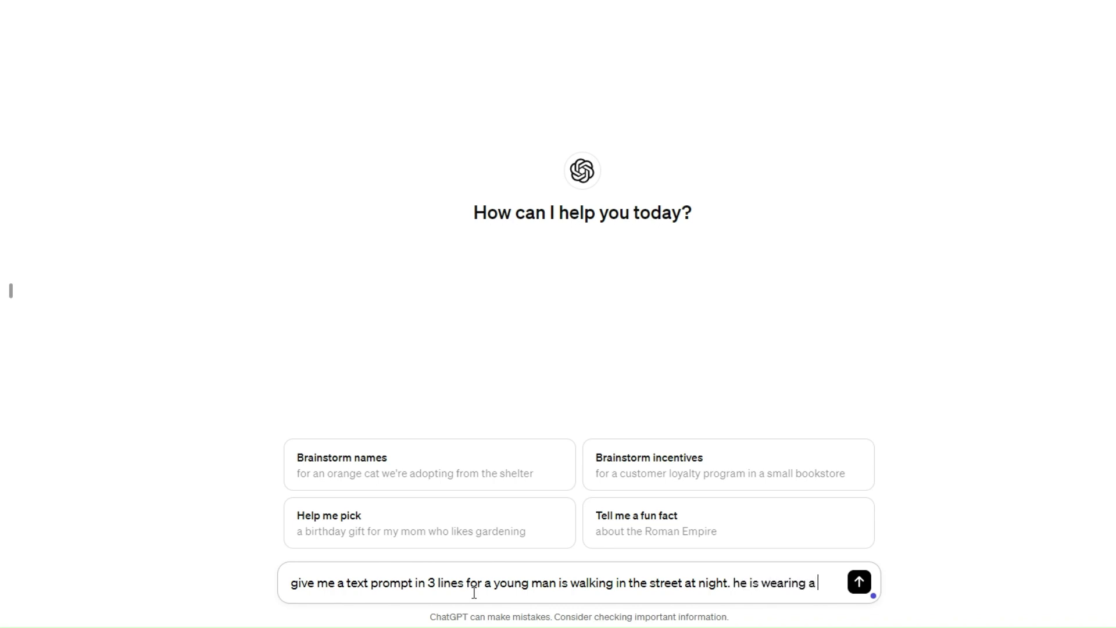
type("coat and")
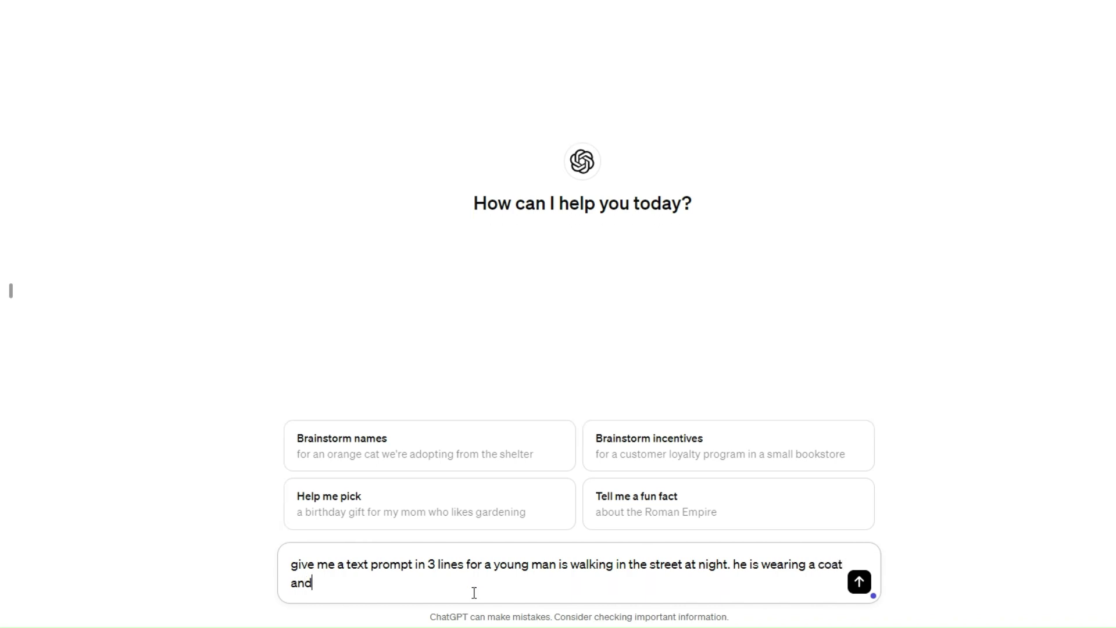
Step: Finish the message with "looks sad, relaistic photo and high details." and send it
type(" looks")
type(" sad")
type(".")
key("BackSpace")
type(", relaistic ")
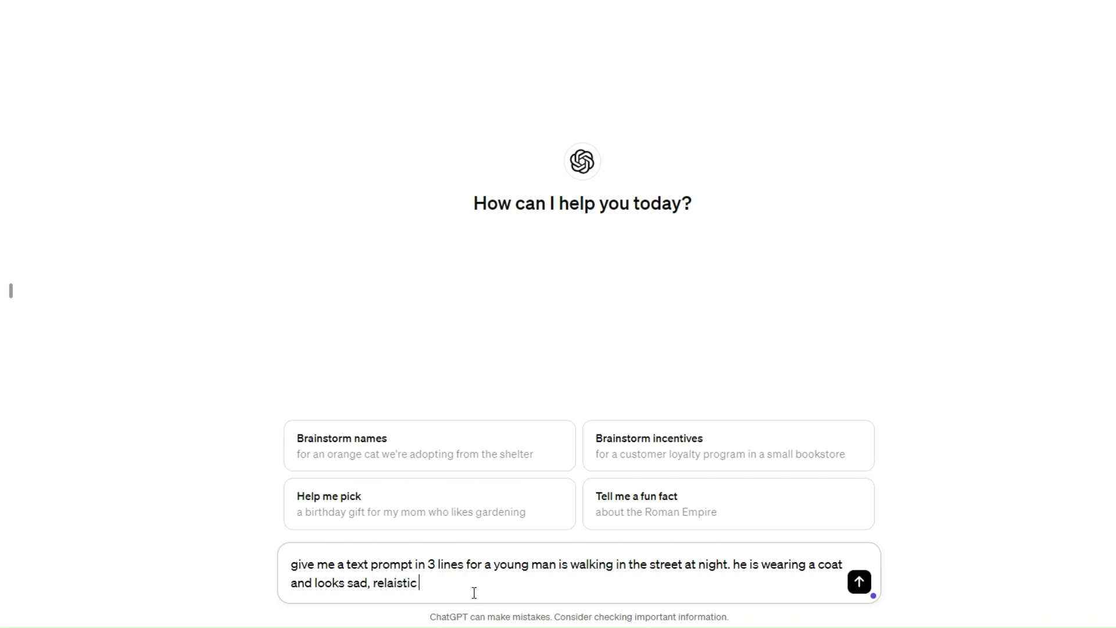
type("photo and high details.")
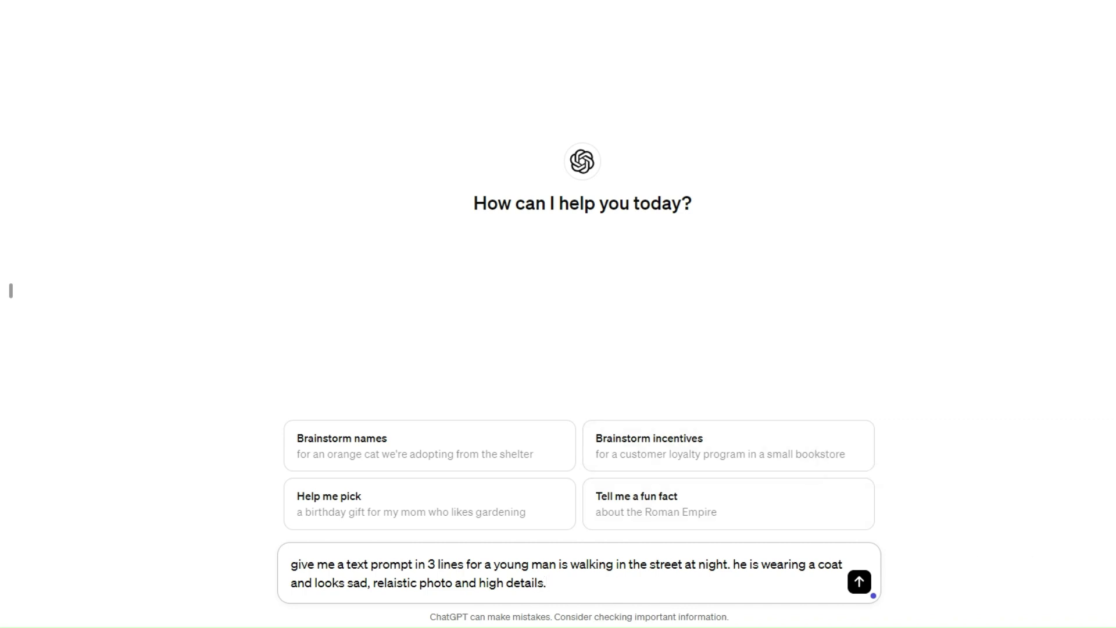
left_click(859, 582)
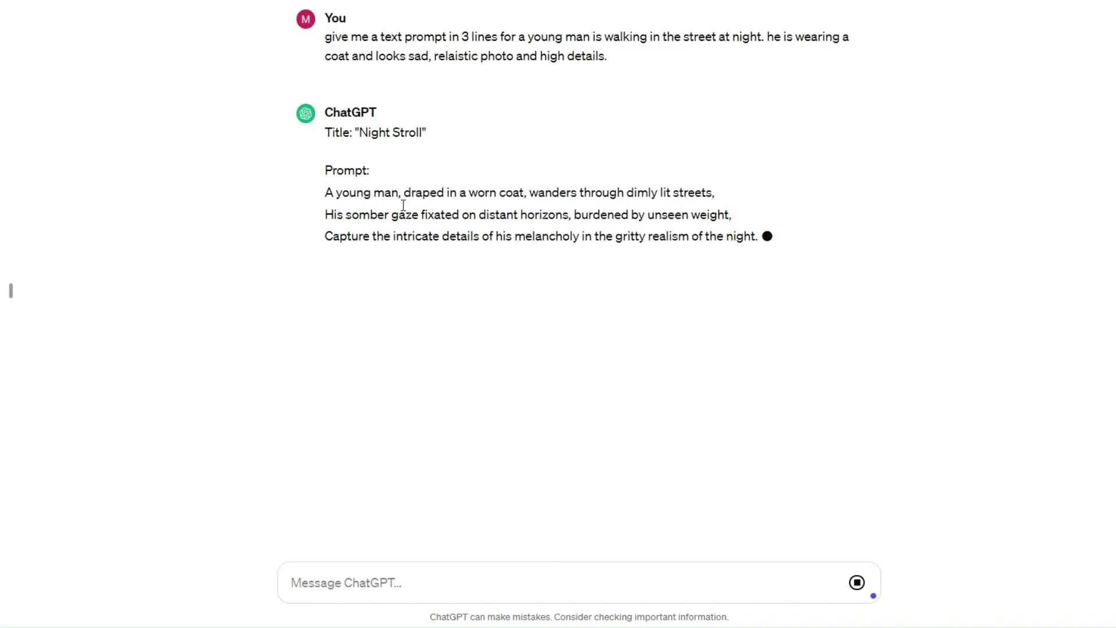
Step: Copy the three prompt lines from the ChatGPT reply, leaving out the title and the "Prompt:" label
left_click_drag(324, 130, 788, 257)
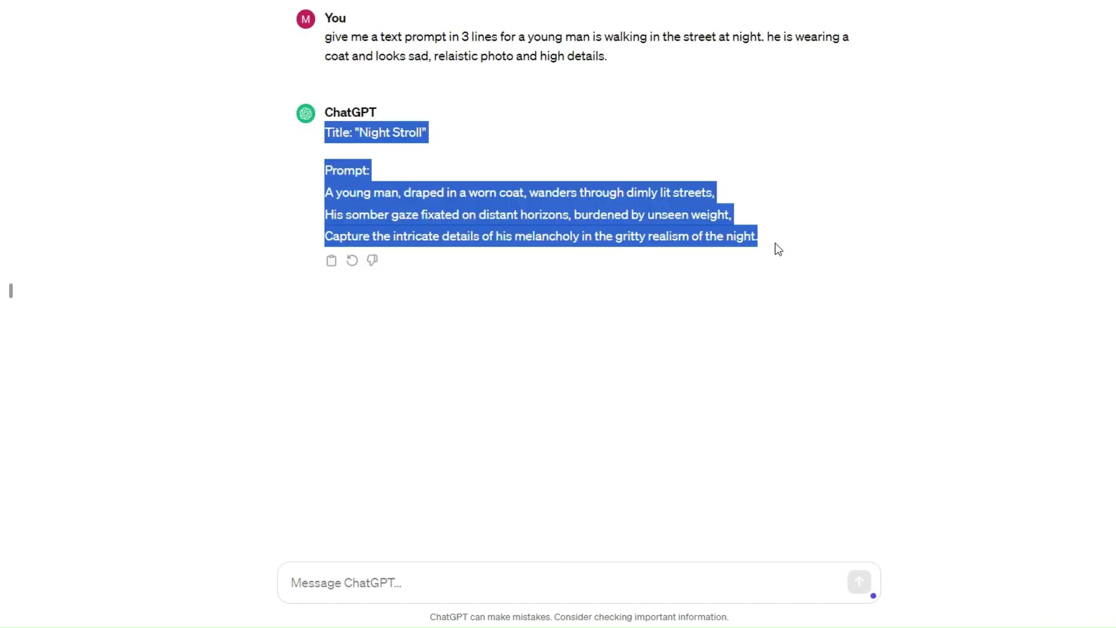
left_click_drag(710, 256, 746, 168)
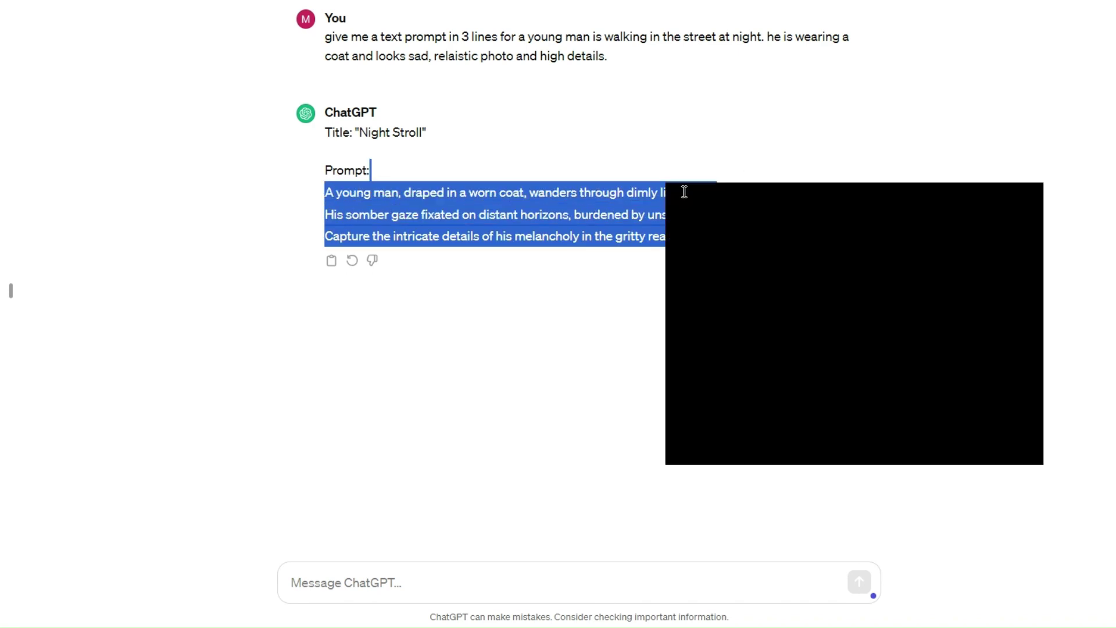
left_click(738, 210)
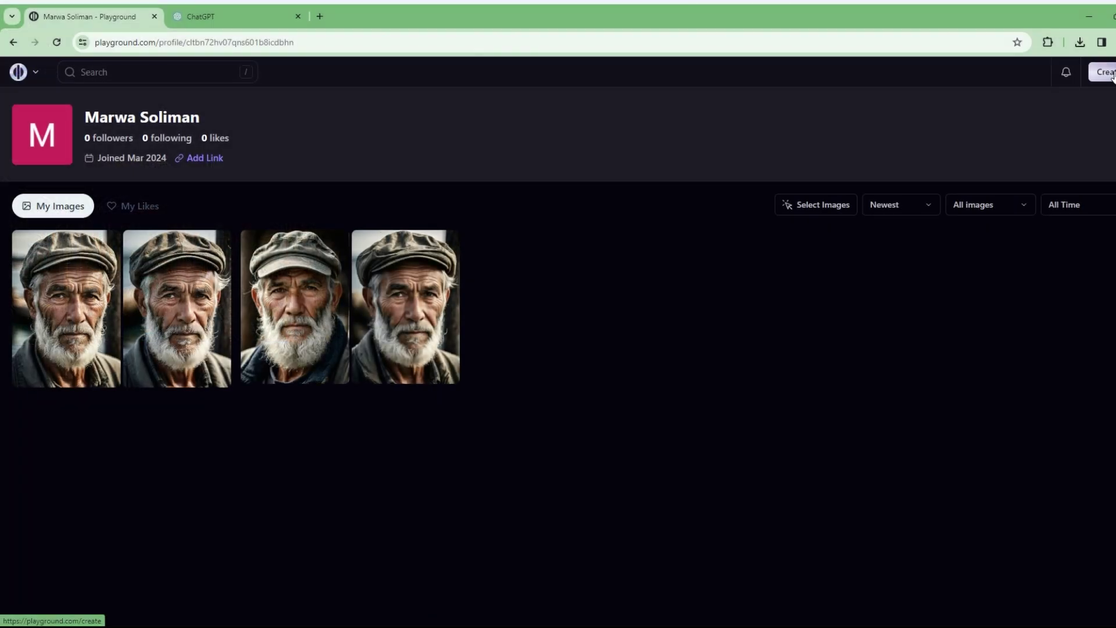
Step: Switch to Playground, open the image creation page and dismiss the Discord server invitation with "Do not show again" selected
left_click(1111, 76)
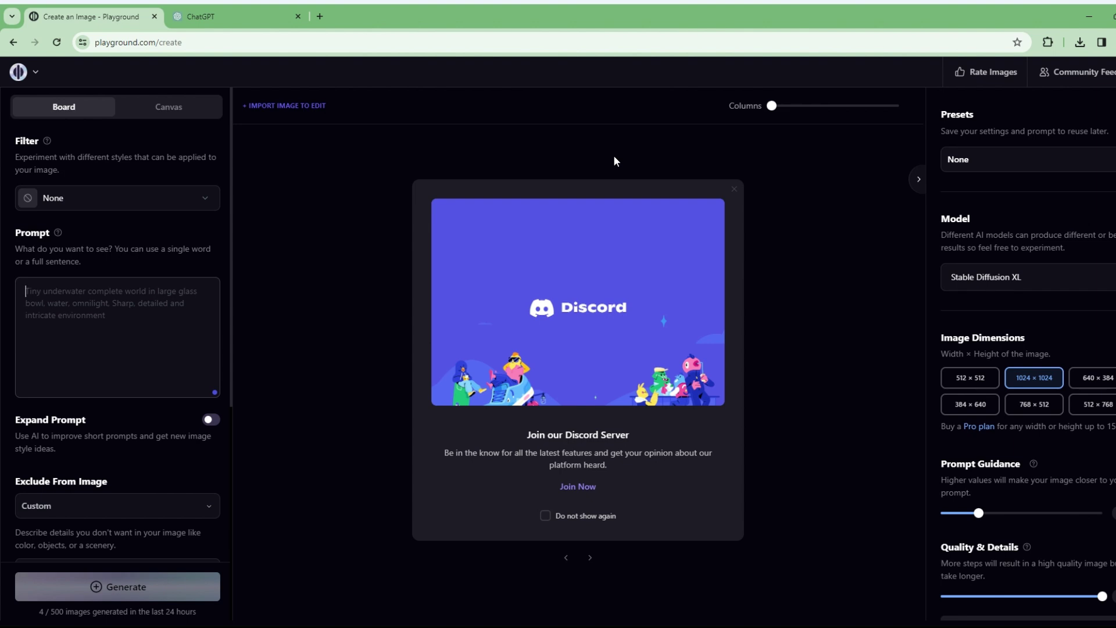
left_click(545, 515)
left_click(733, 187)
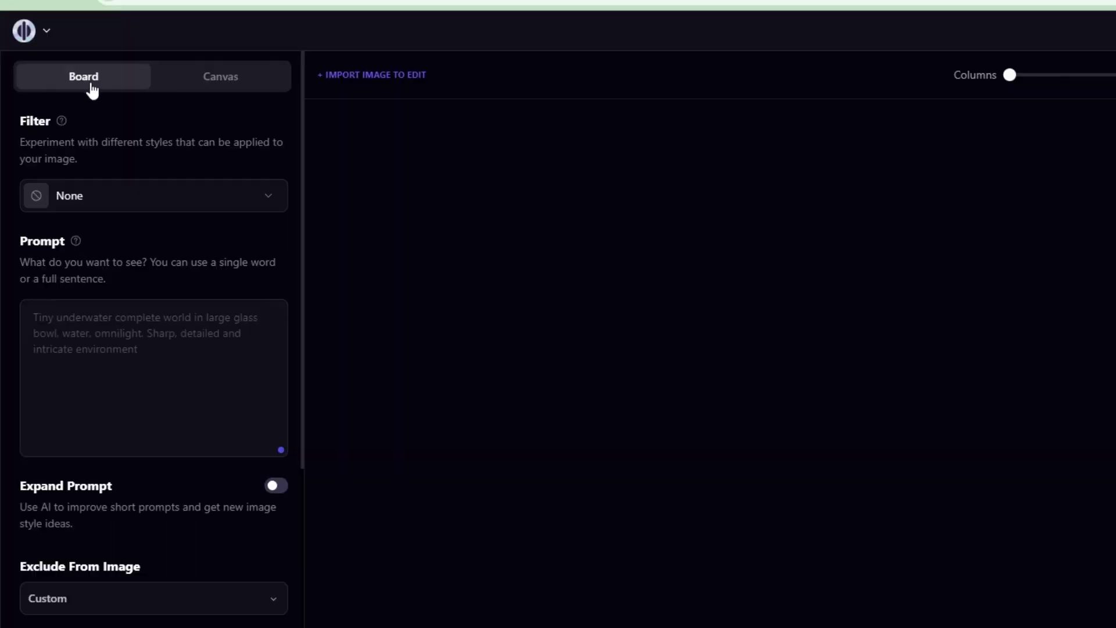
Step: Fill the image prompt with the copied three-line description of the young man in a worn coat
left_click(64, 323)
key("ctrl+v")
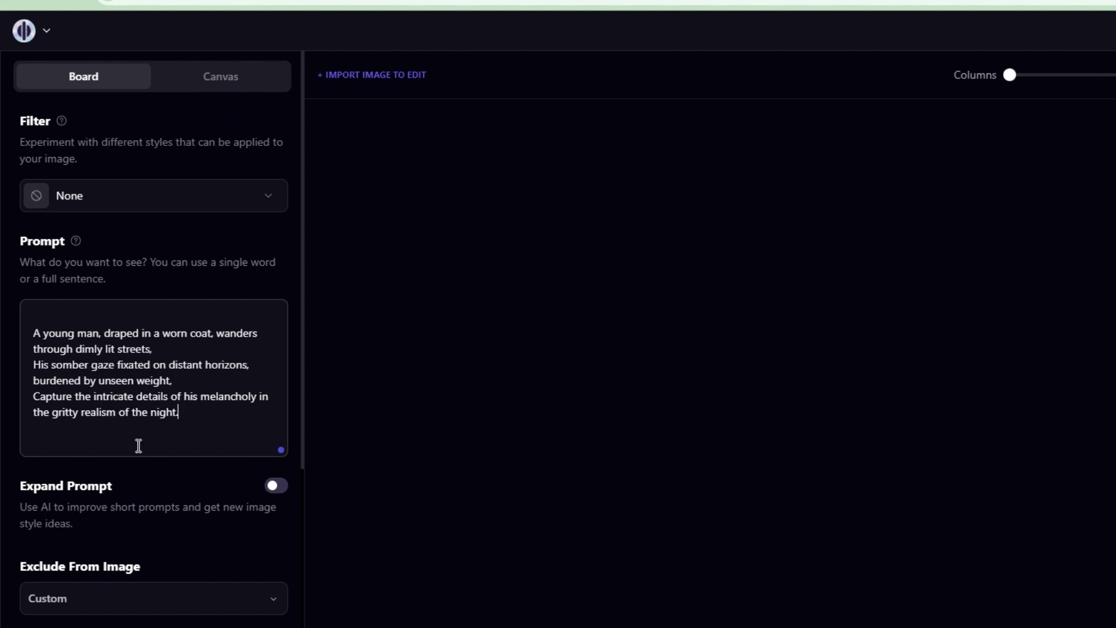
scroll(174, 435, "down", 3)
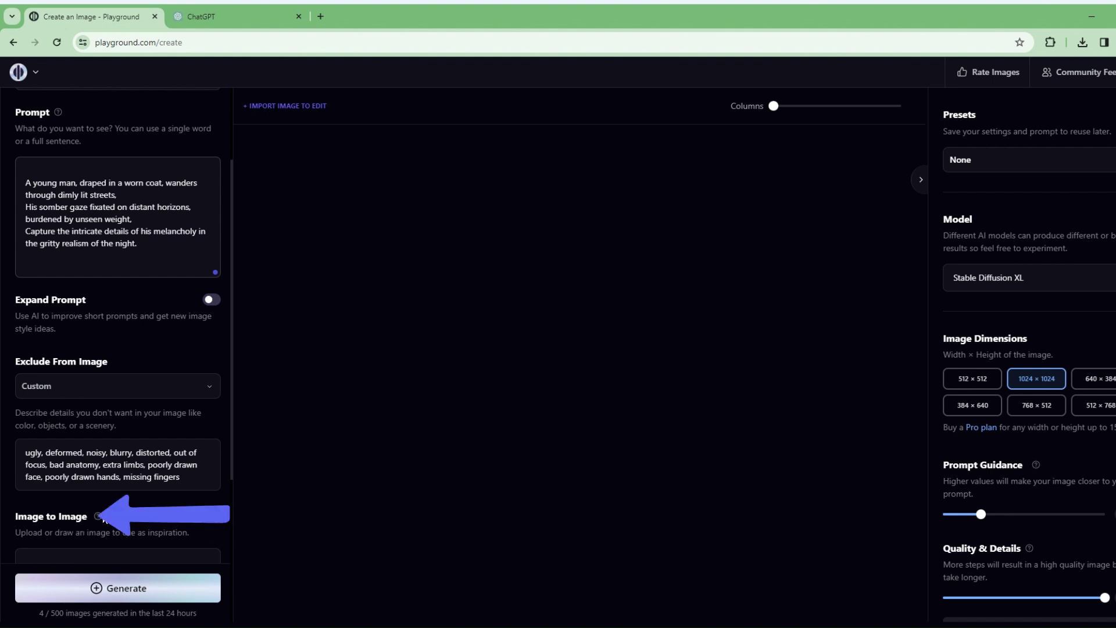
mouse_move(104, 516)
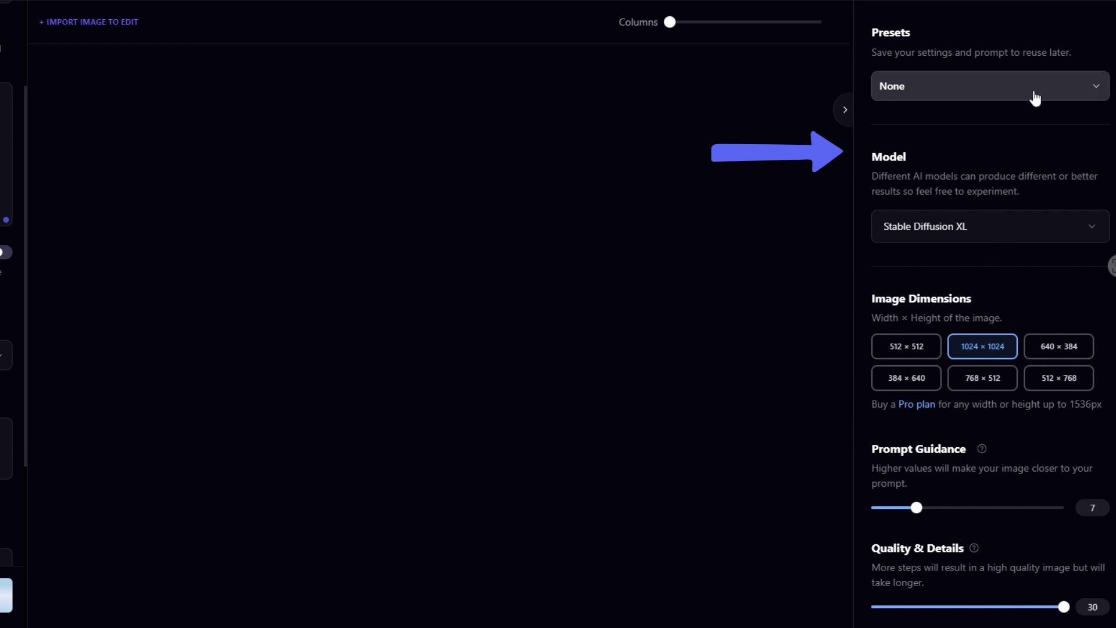
Step: Save the current generation settings as a new preset, entering the account holder's first name as the preset name
left_click(1037, 96)
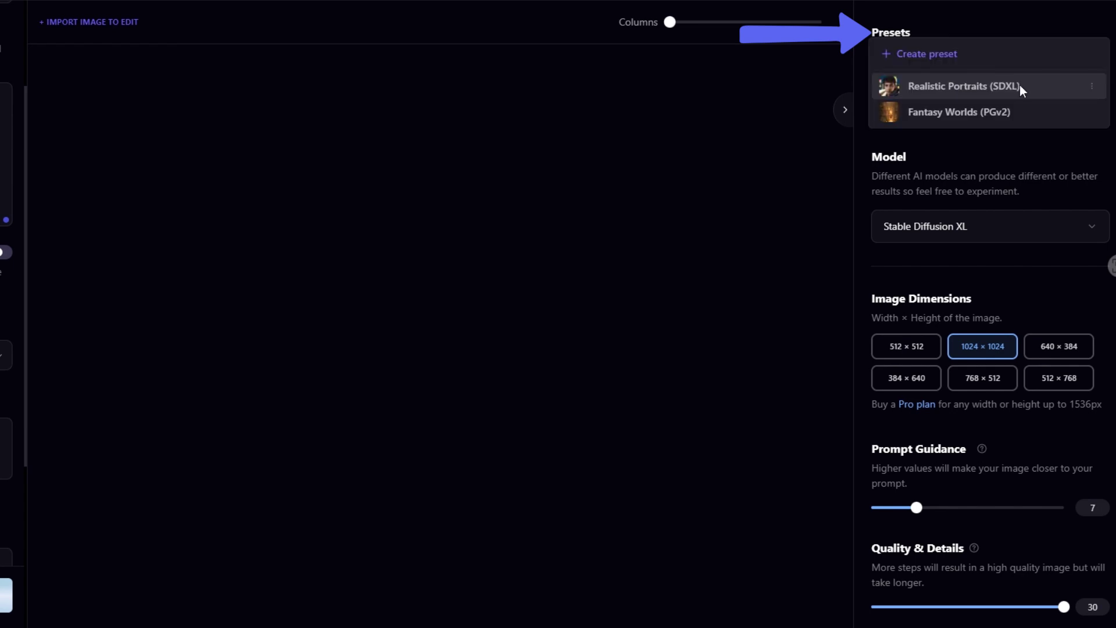
left_click(945, 61)
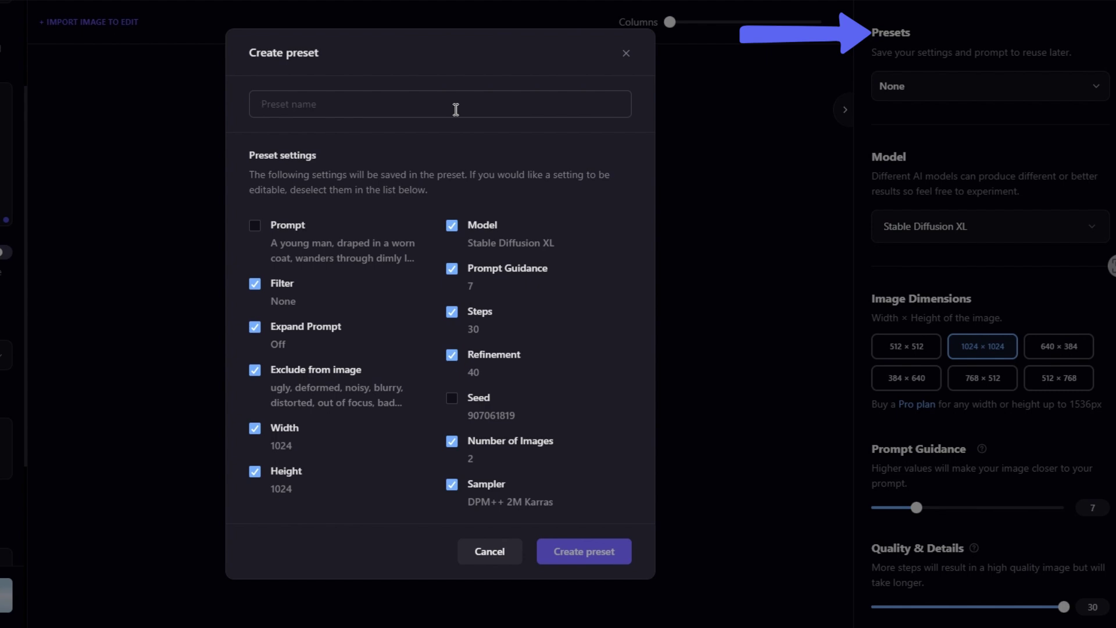
type("marwa")
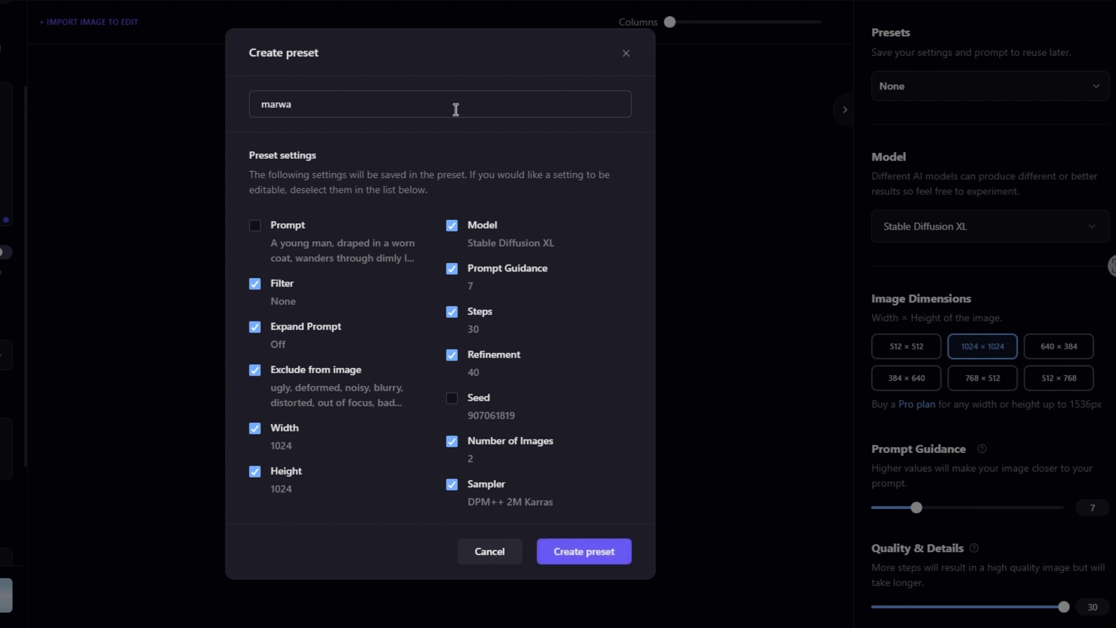
left_click(617, 556)
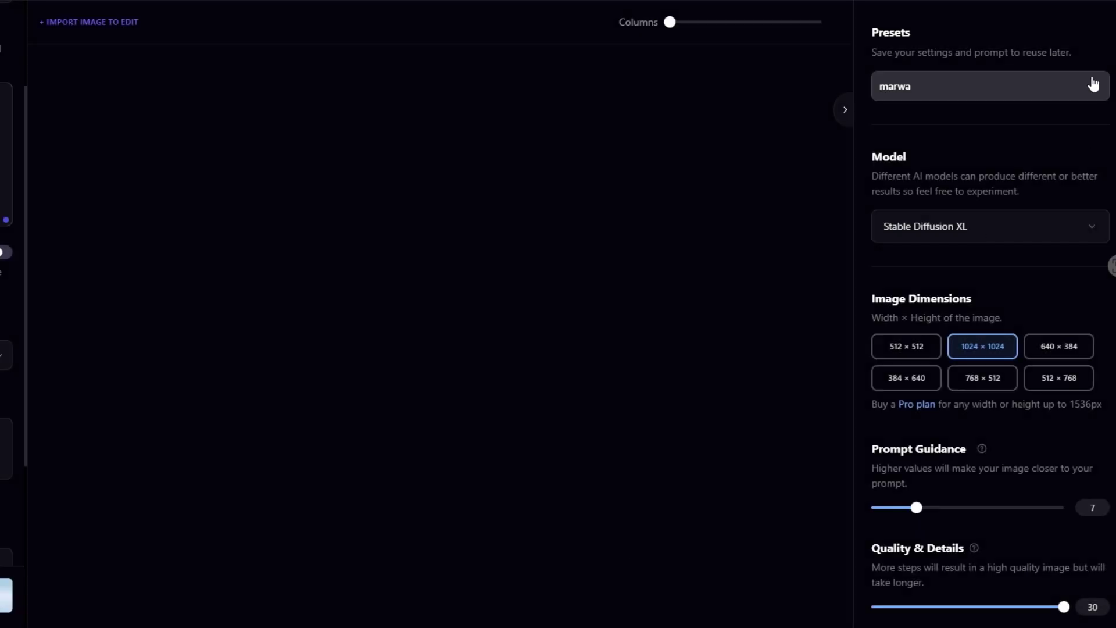
Step: Apply the Realistic Portraits (SDXL) preset and set the image dimensions to 1024 × 1024
left_click(1088, 86)
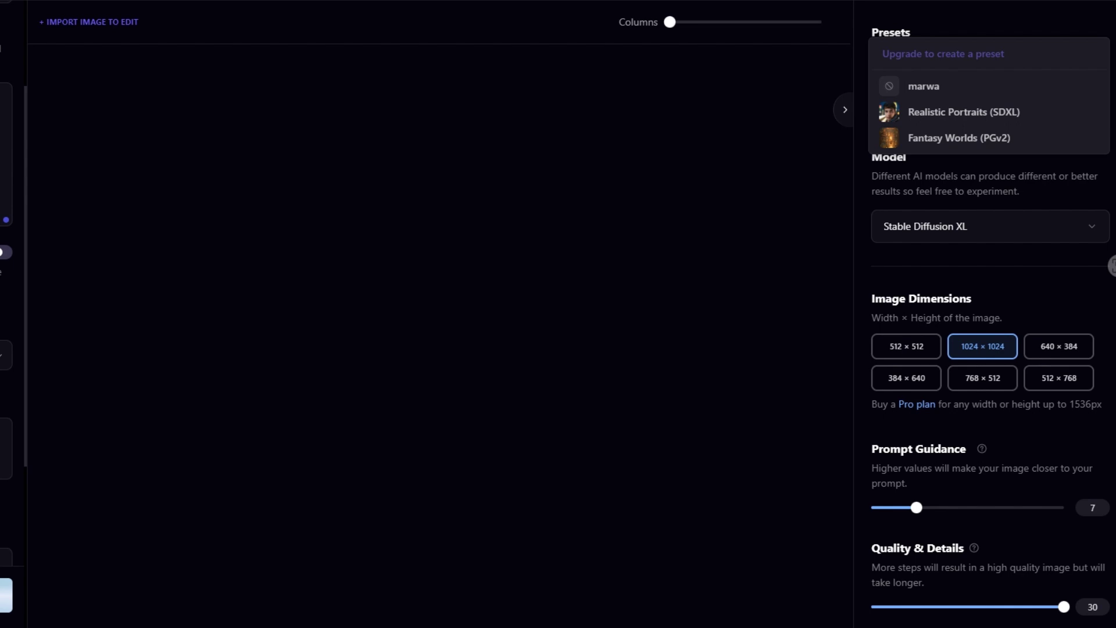
left_click(990, 118)
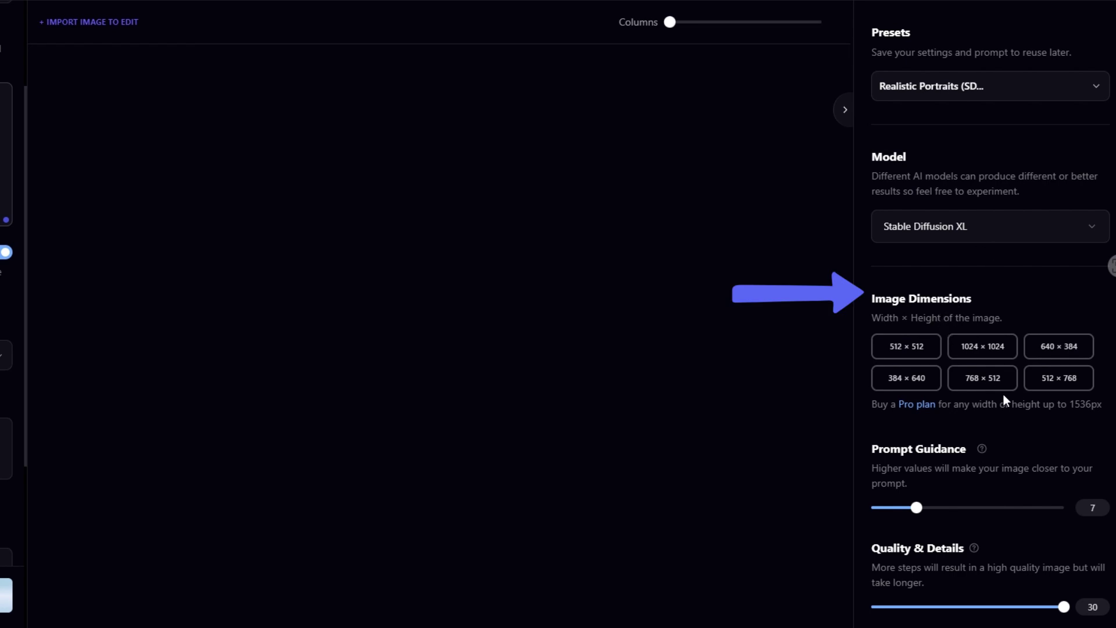
left_click(994, 354)
Step: Set the Prompt Guidance value to 16
scroll(950, 445, "down", 2)
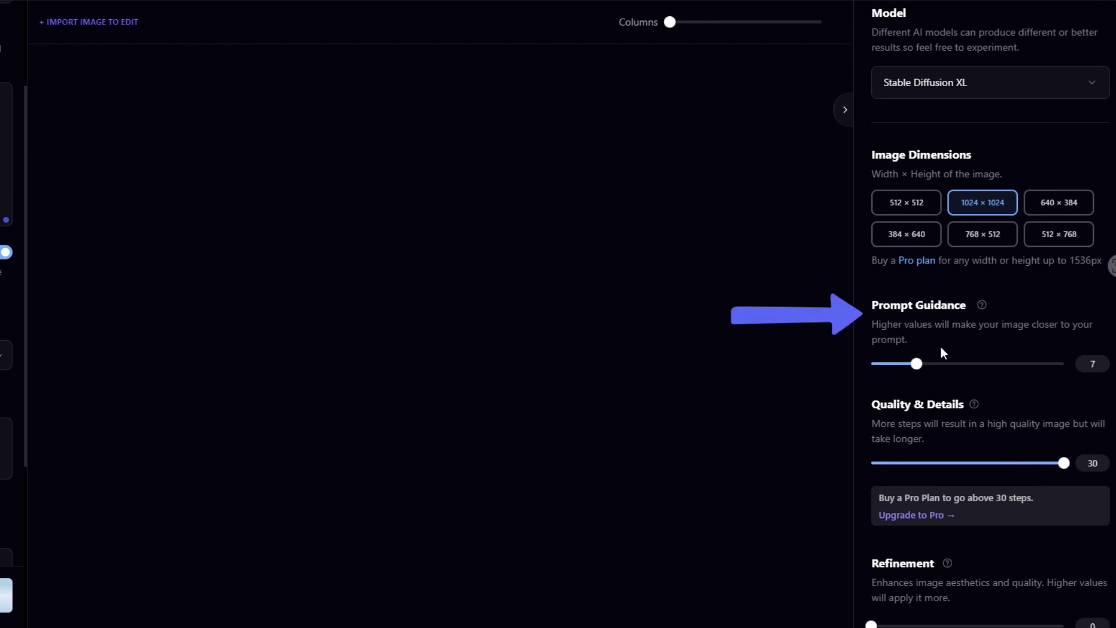
left_click_drag(917, 363, 982, 367)
scroll(930, 436, "down", 1)
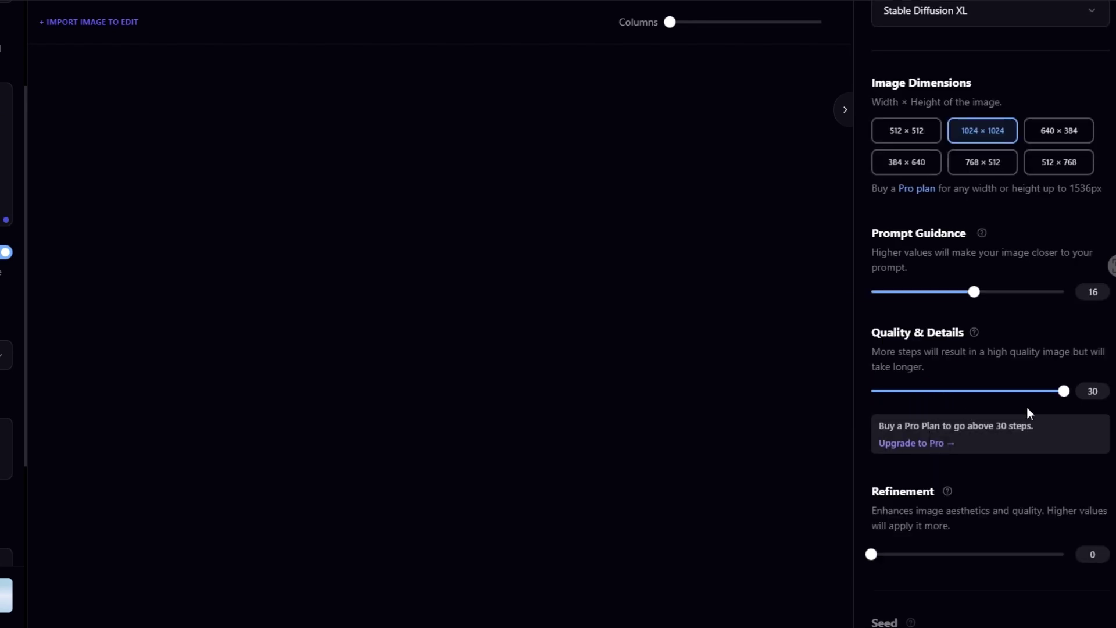
scroll(1038, 415, "down", 2)
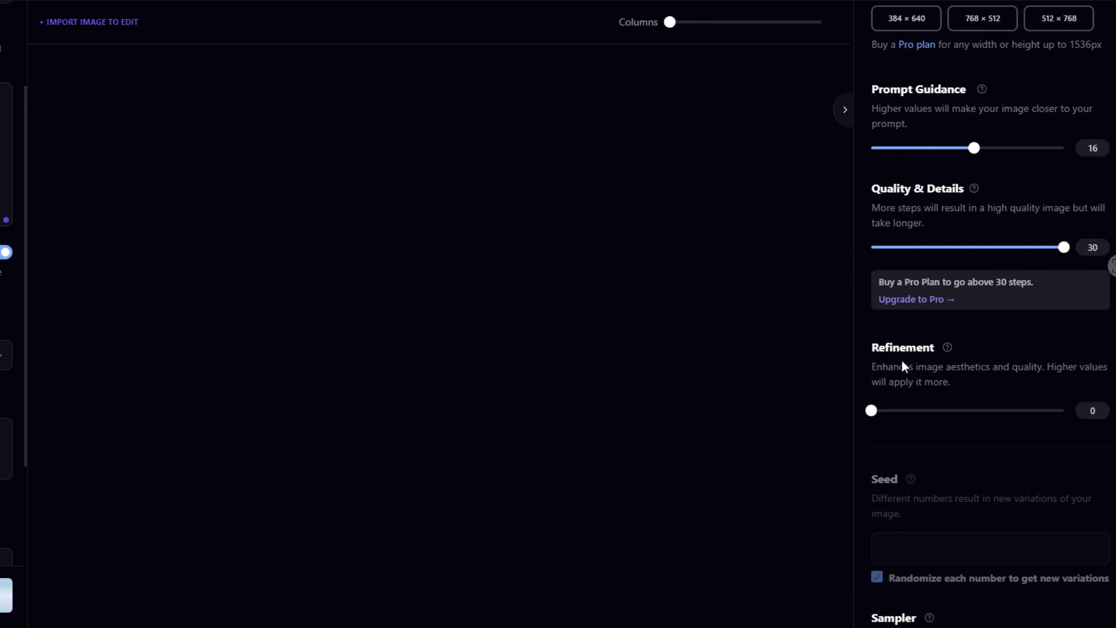
Step: Generate four images of the young man with the current prompt and settings, and view the first result enlarged
scroll(963, 449, "down", 5)
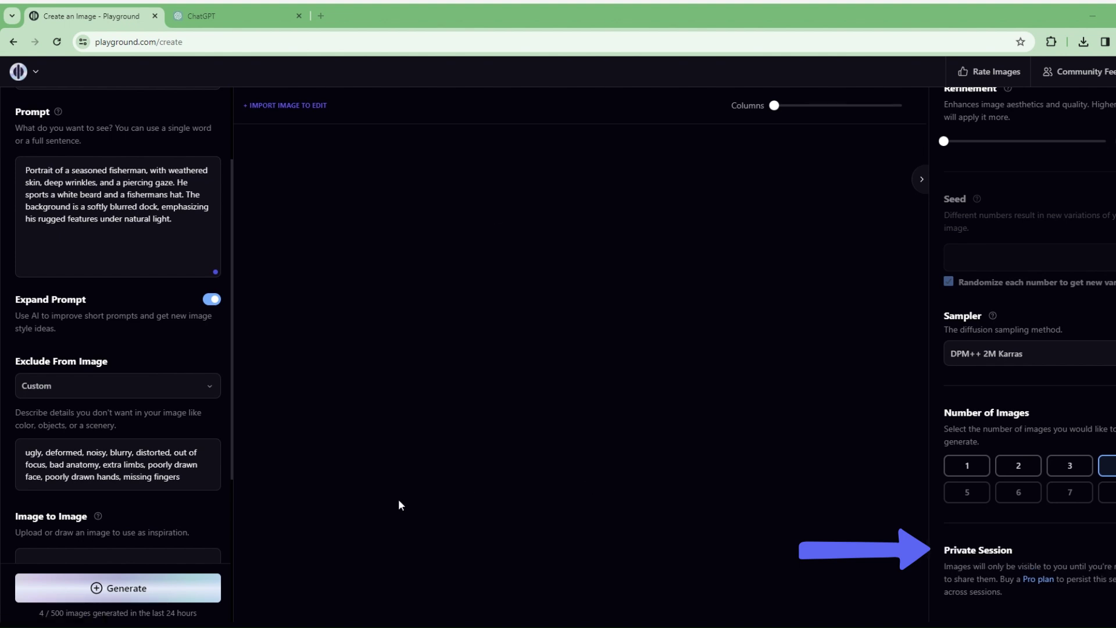
left_click(156, 591)
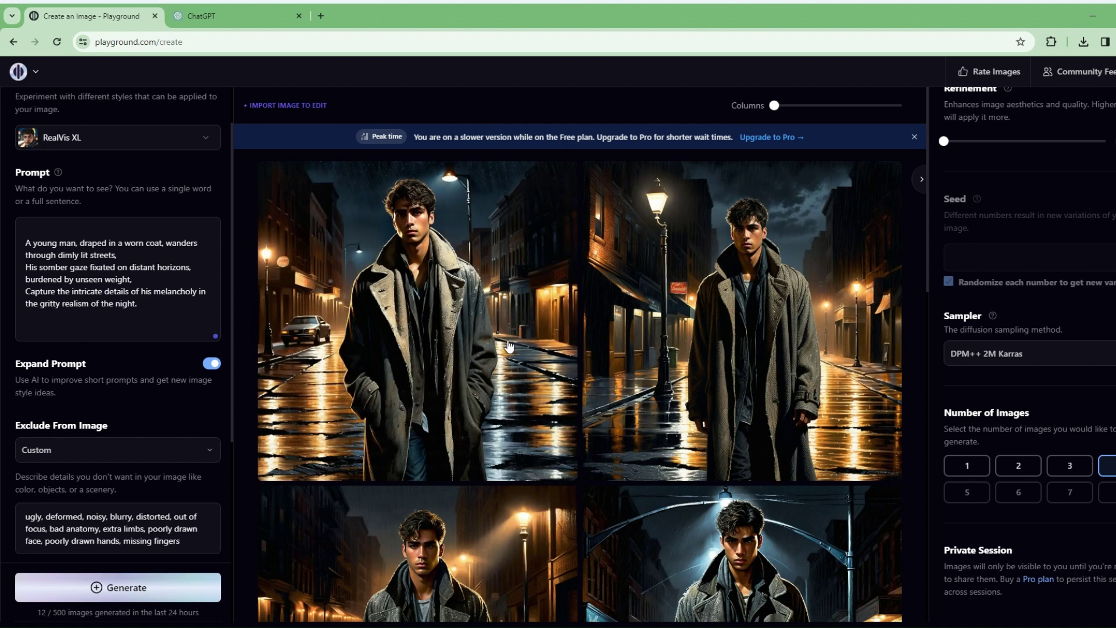
scroll(494, 348, "down", 3)
scroll(502, 362, "up", 3)
scroll(457, 233, "down", 1)
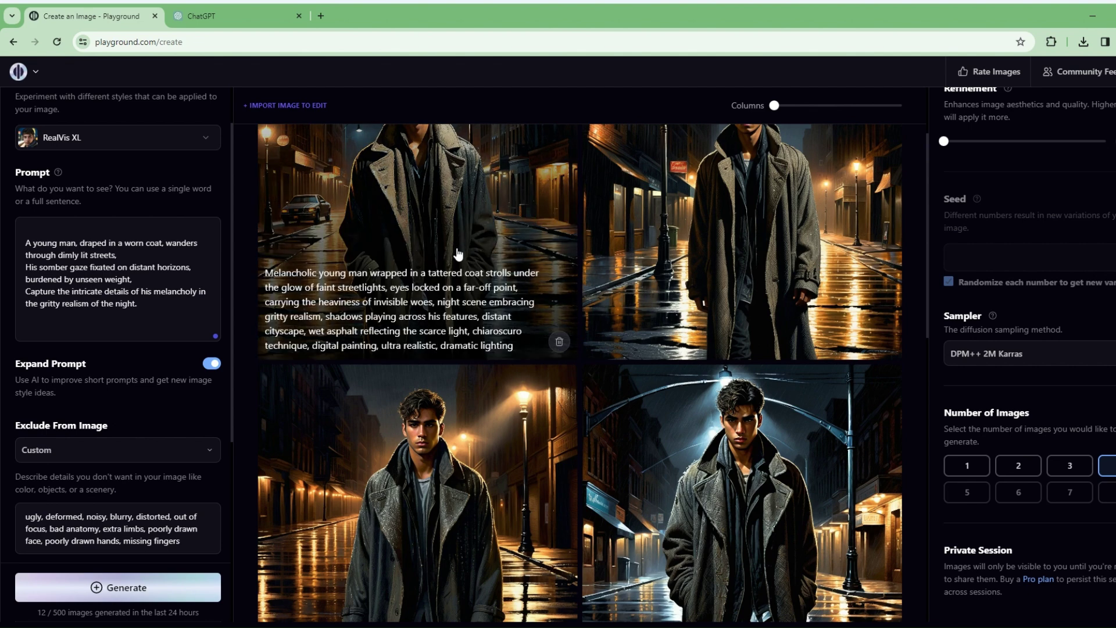
left_click(466, 253)
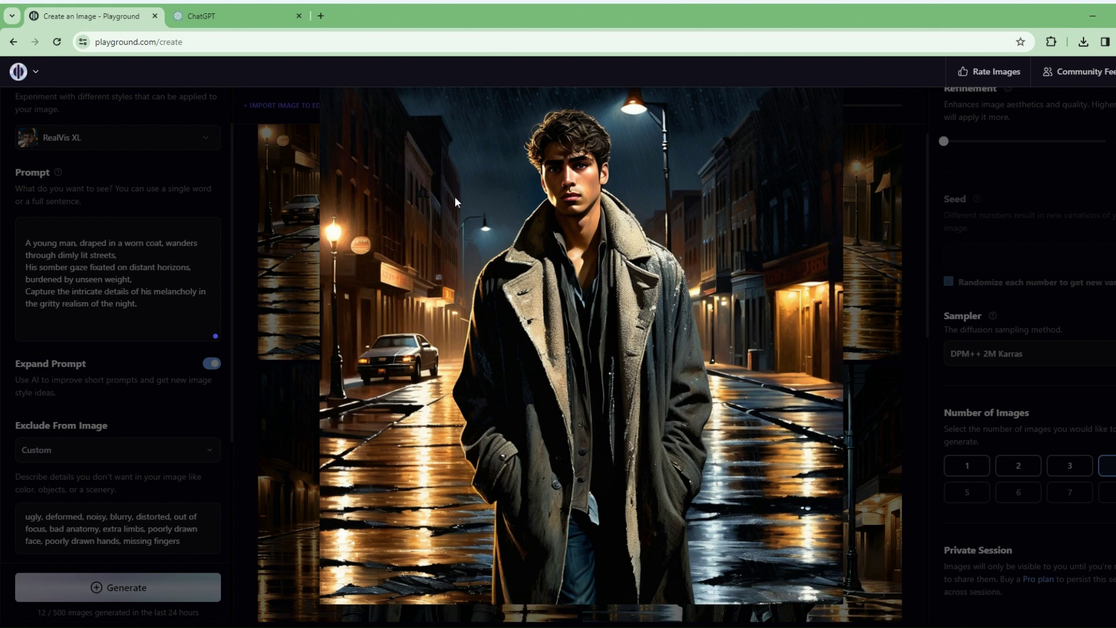
key("Escape")
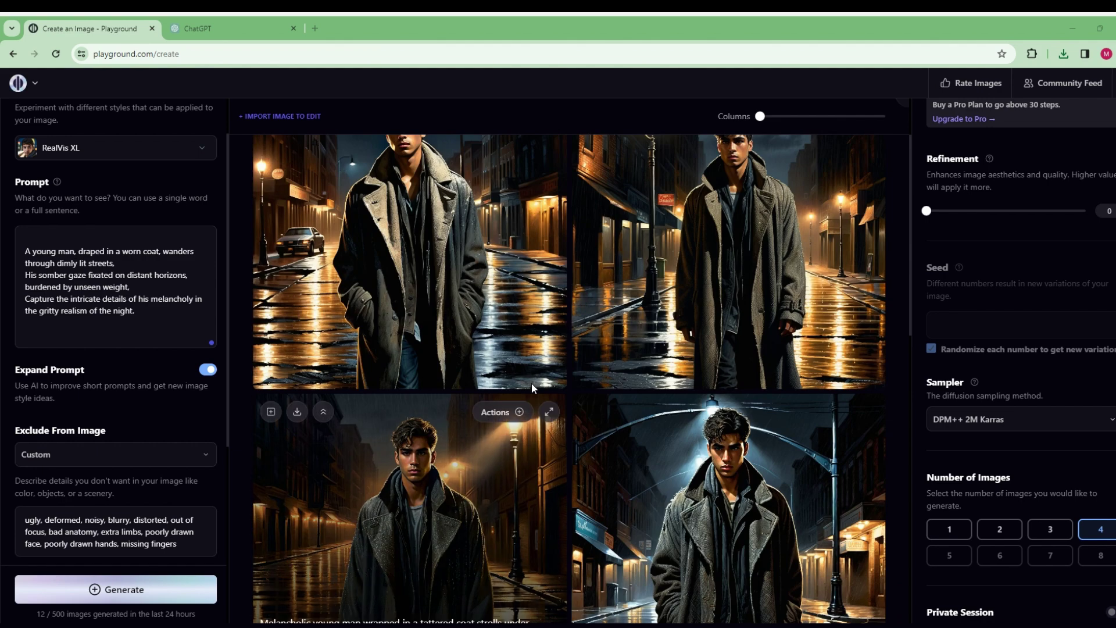
Step: Upscale the second generated image by 4x using the Creative option
scroll(533, 388, "up", 2)
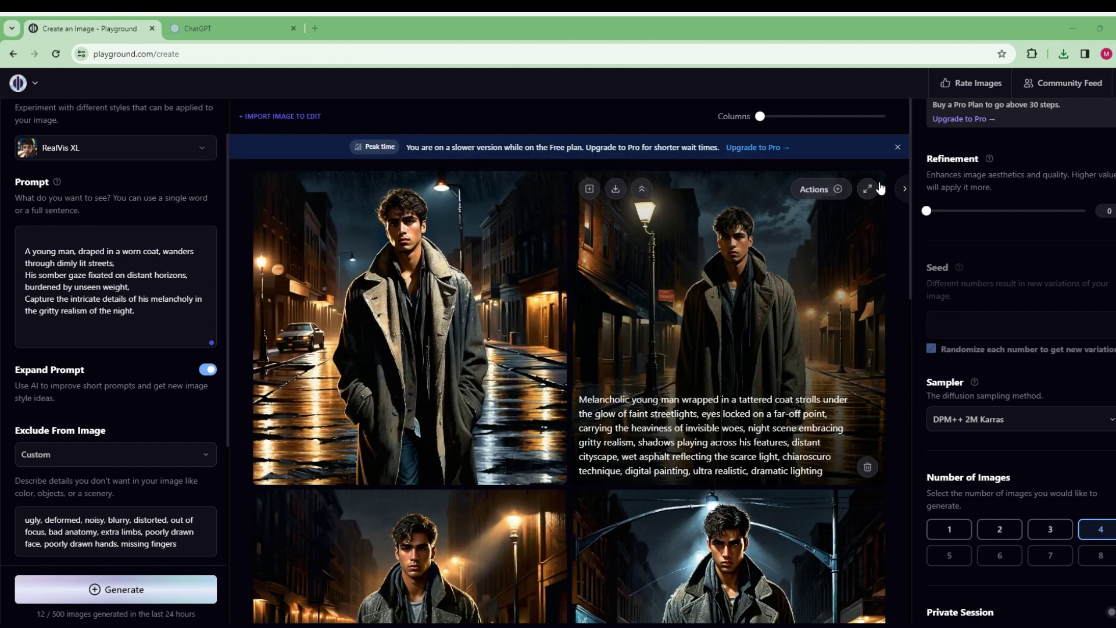
left_click(838, 190)
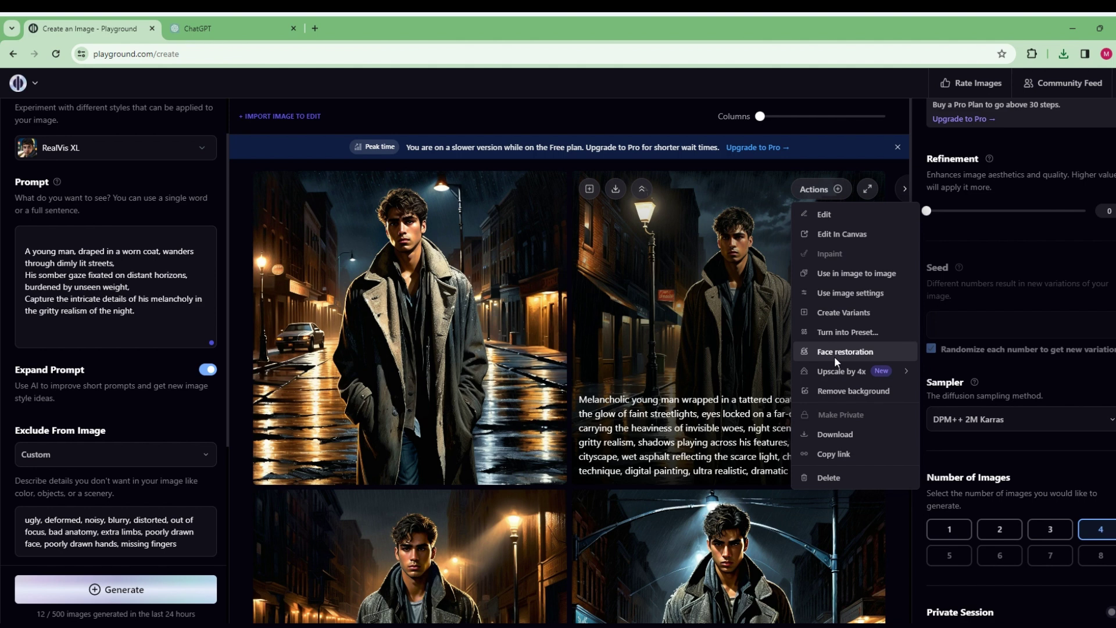
mouse_move(857, 370)
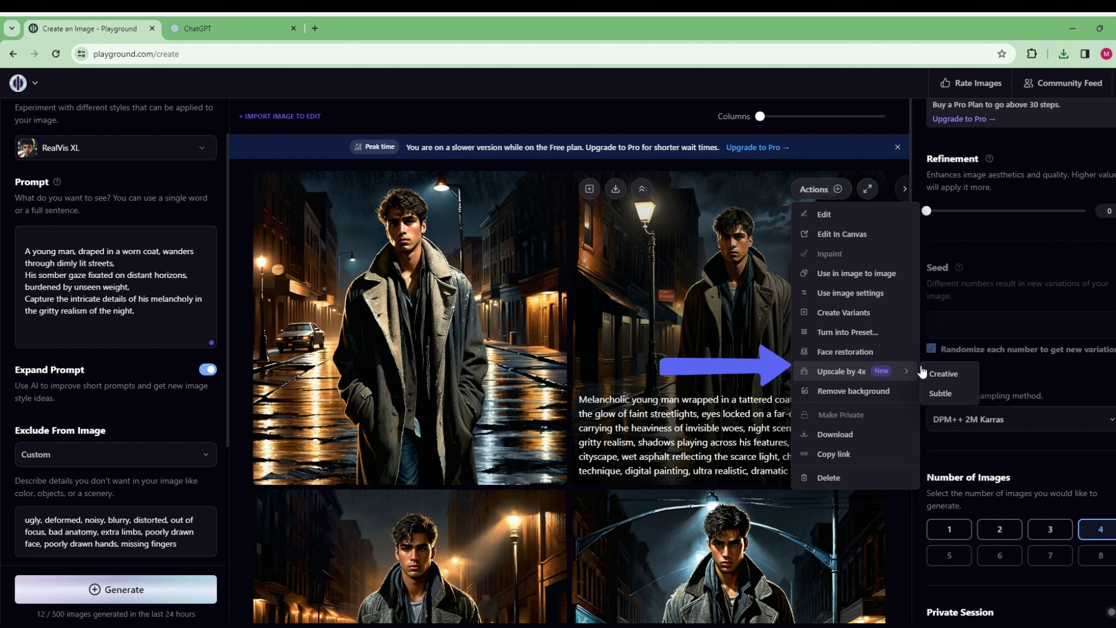
left_click(939, 374)
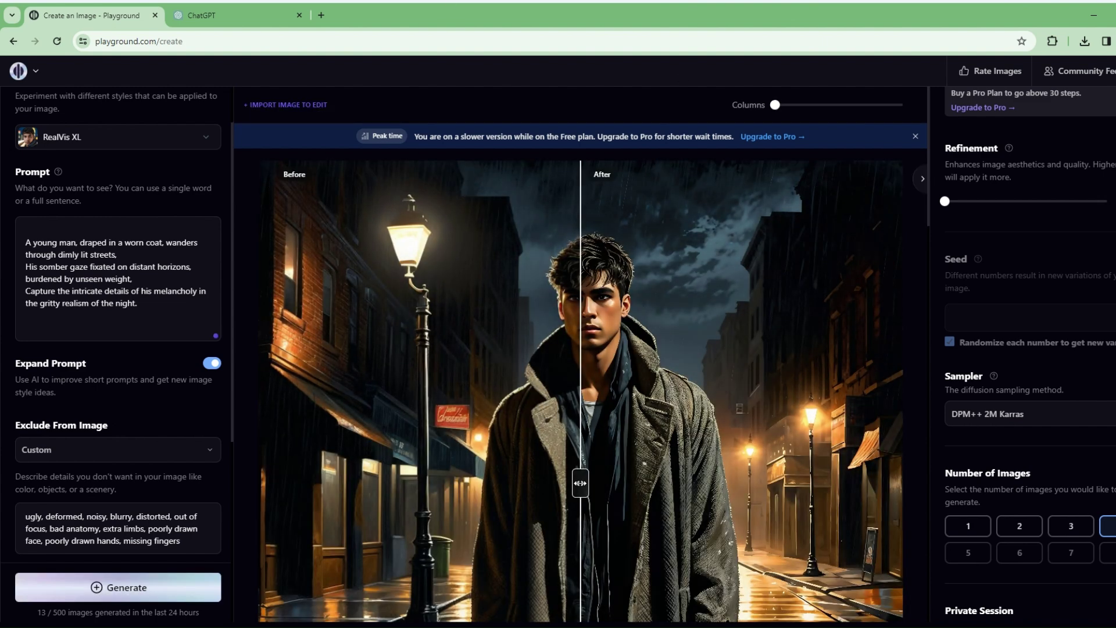
Step: Compare the upscaled image with its original using the before/after divider, and bring up its available actions
left_click_drag(584, 487, 344, 490)
scroll(348, 349, "down", 5)
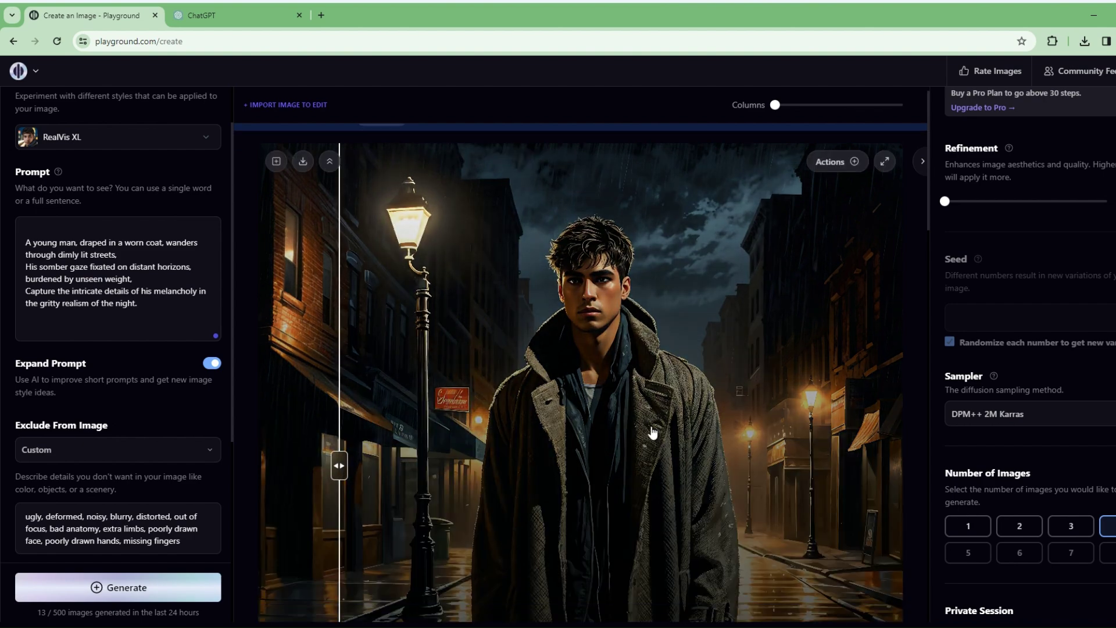
scroll(359, 423, "up", 3)
left_click_drag(350, 395, 738, 407)
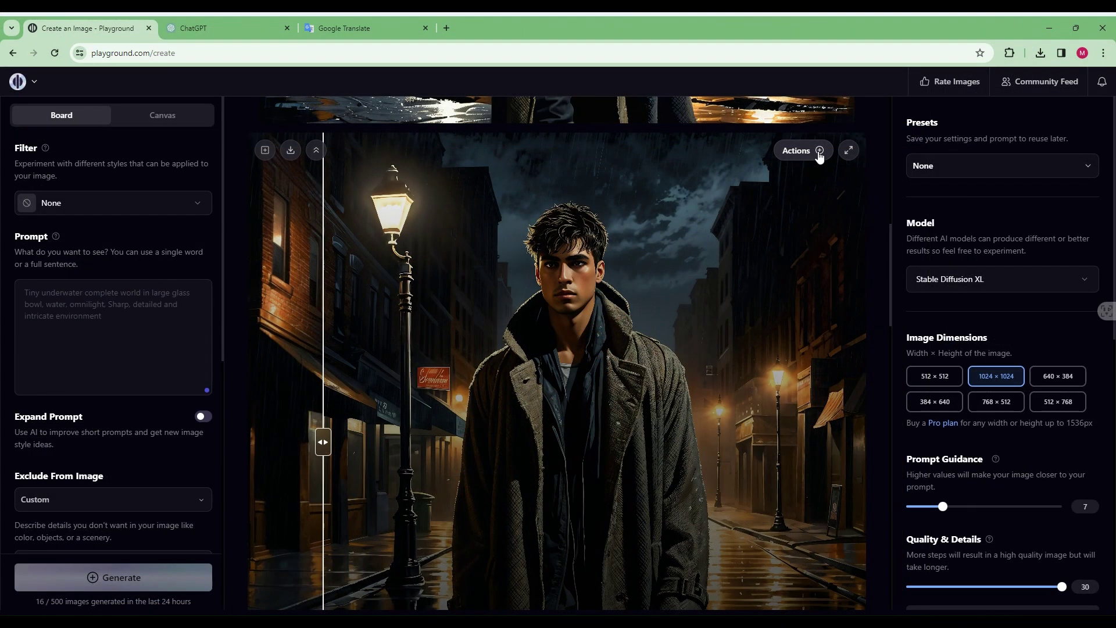
left_click(819, 151)
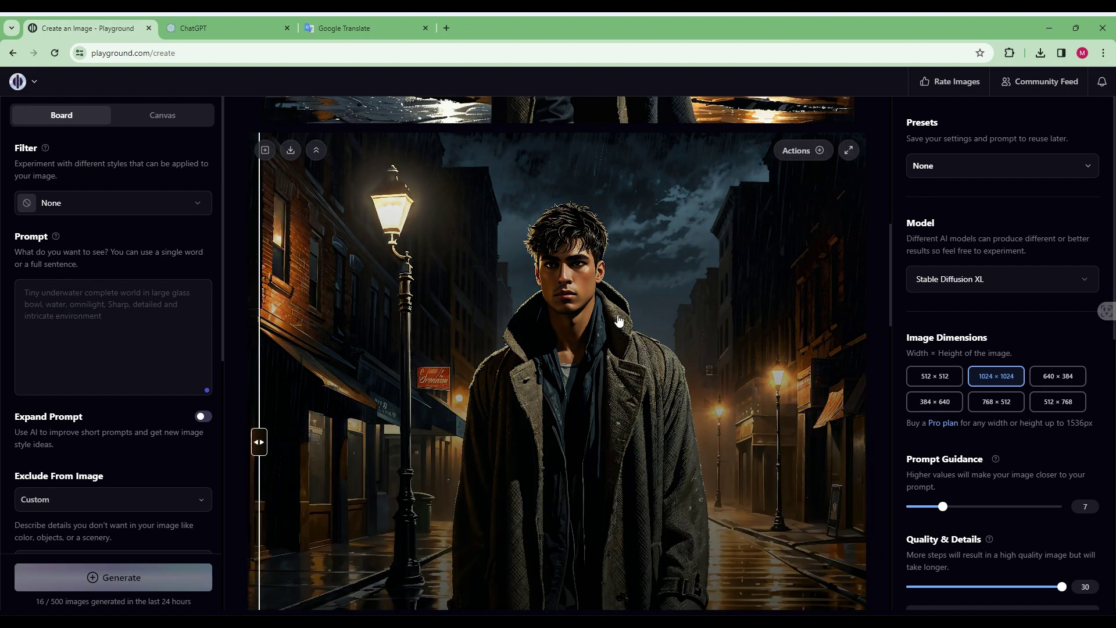
Step: Check the presets, switch the model to Playground v2.5, and fill the prompt with the expanded "Melancholic young man wrapped in a tattered coat" description
left_click(1000, 166)
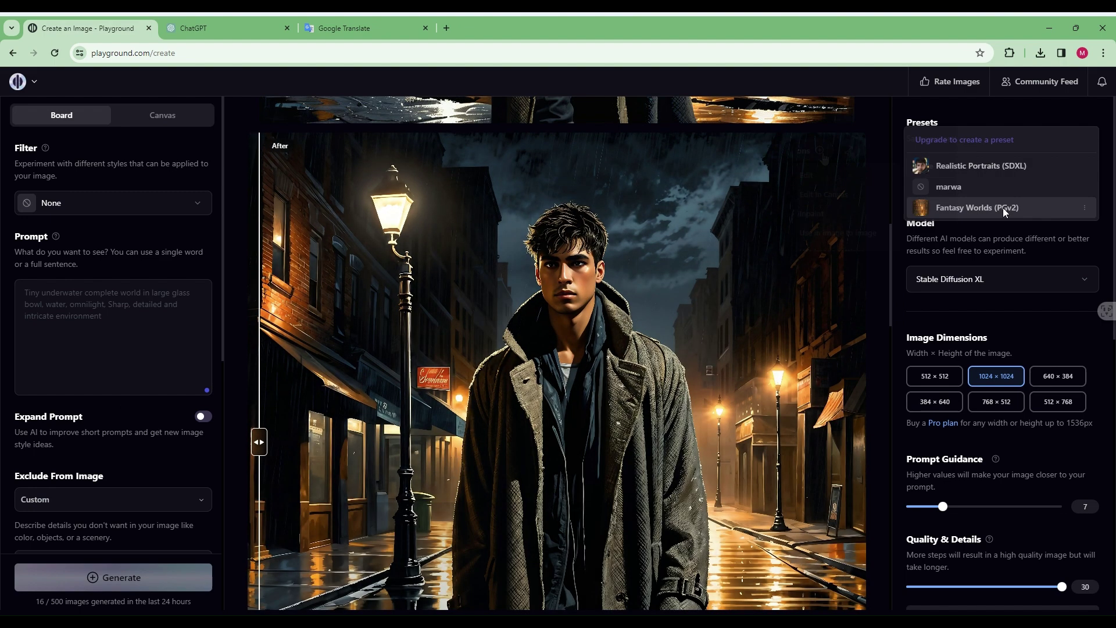
left_click(1038, 267)
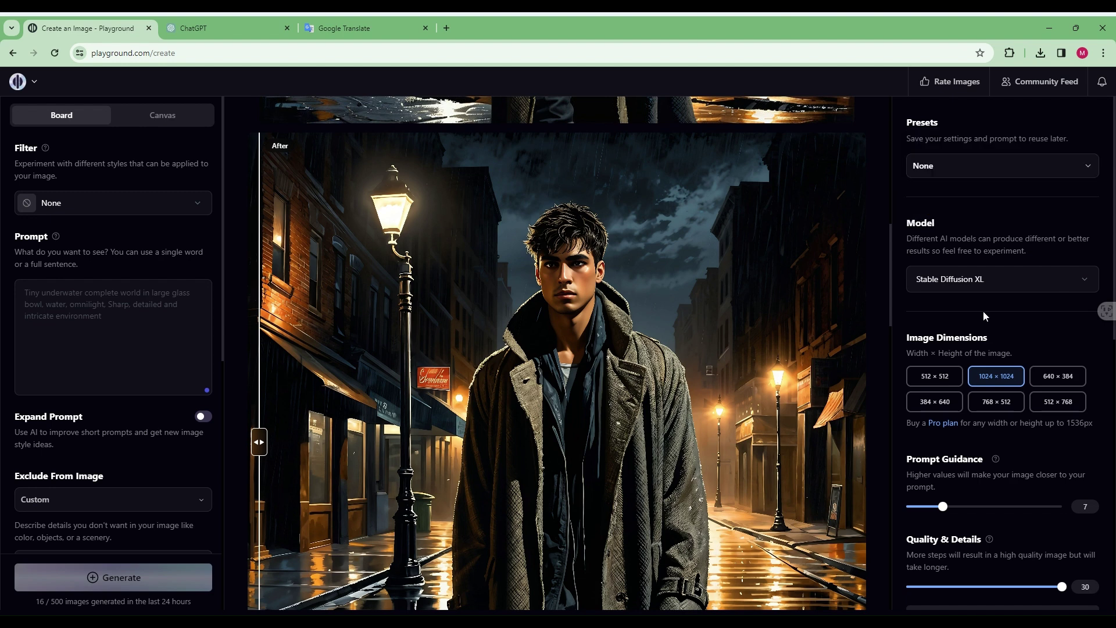
left_click(93, 296)
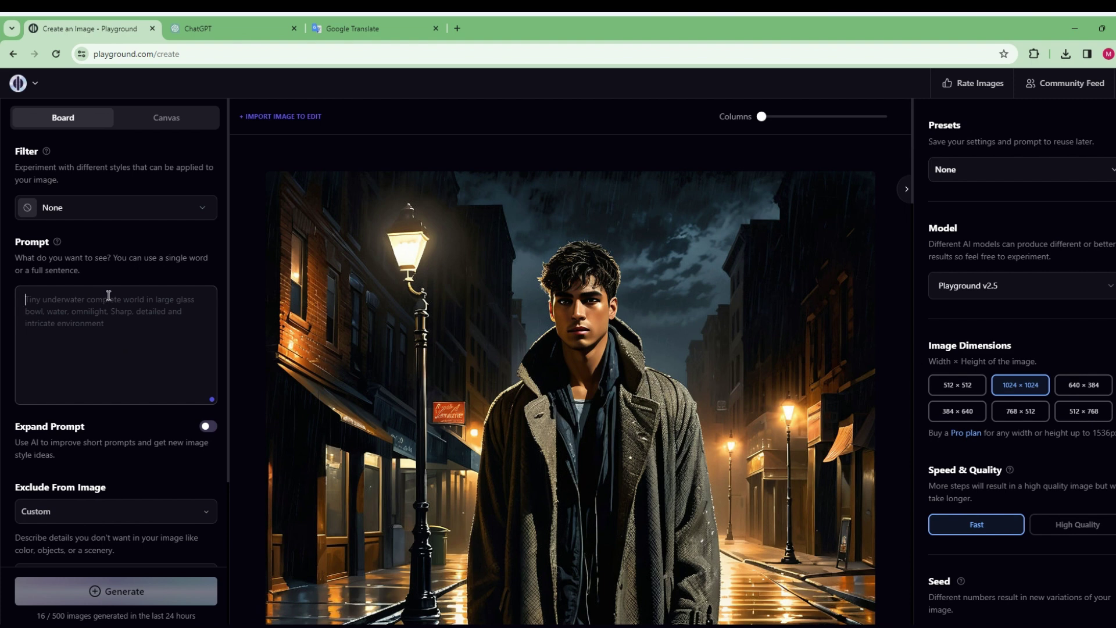
type("Melancholic young man wrapped in a tattered coat strolls under the glow of faint streetlights, eyes locked on a far-off point, carrying the heaviness of invisible woes, night scene embracing gritty realism, shadows playing across his features, distant cityscape, wet asphalt reflecting the scarce light, chiaroscuro technique, digital painting, ultra realistic, dramatic lighting")
scroll(146, 401, "down", 3)
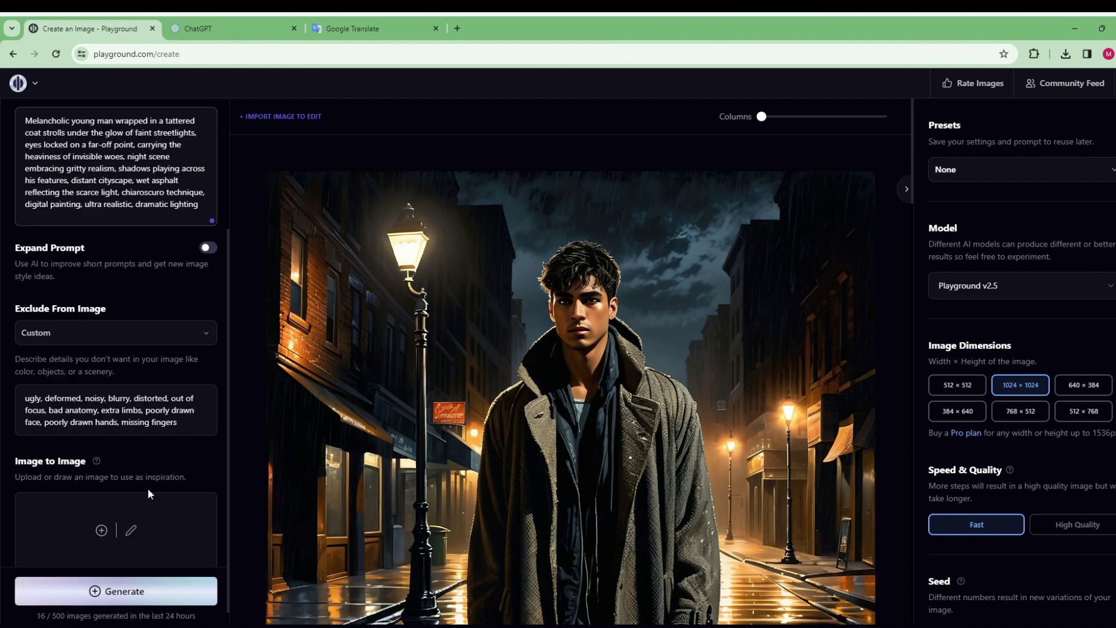
scroll(108, 395, "up", 2)
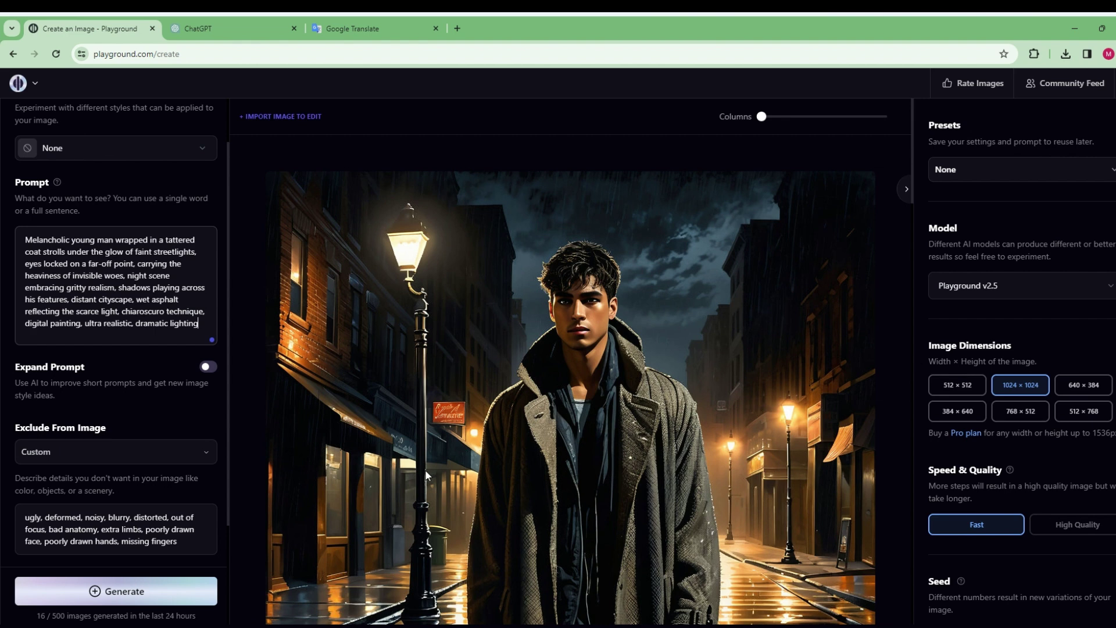
Step: Set the number of images to 2 and generate them from the melancholic young man prompt
scroll(1020, 407, "down", 4)
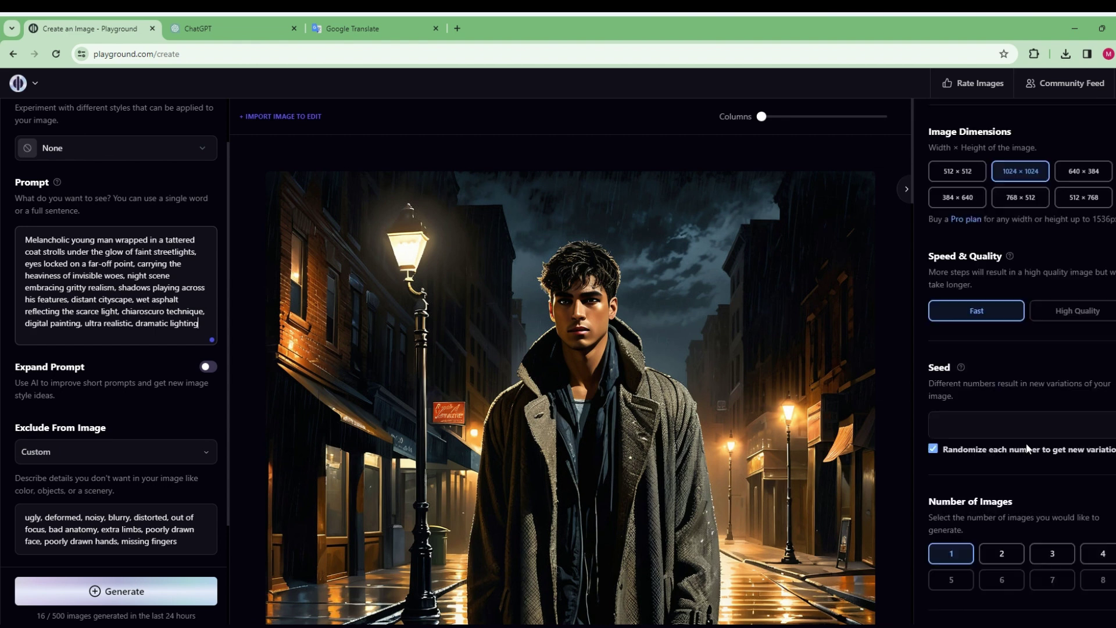
left_click(1004, 529)
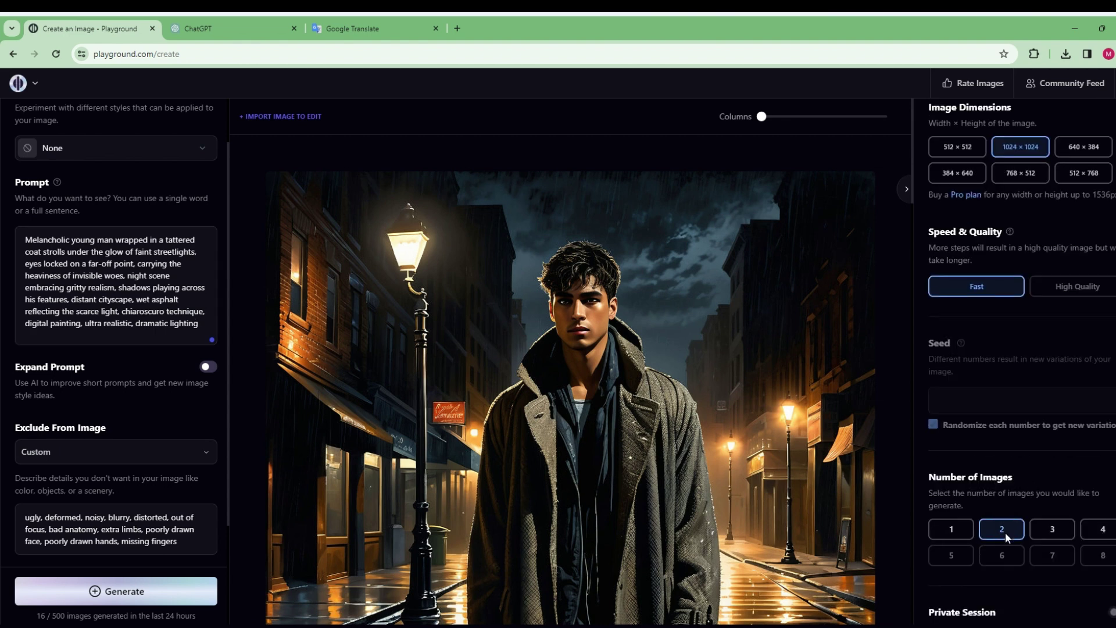
mouse_move(357, 459)
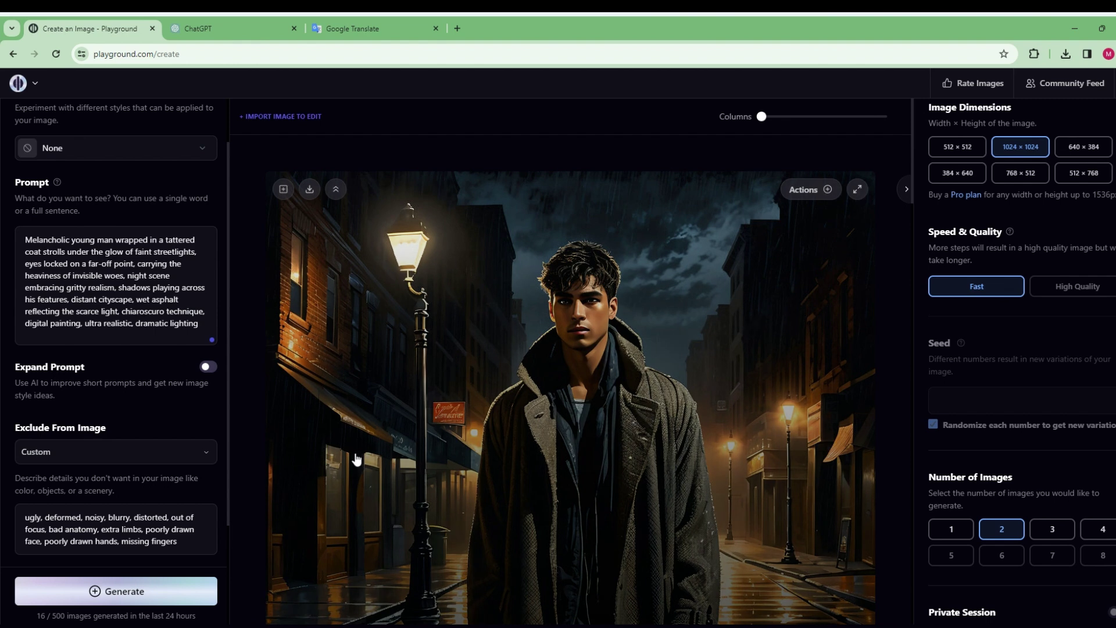
left_click(96, 591)
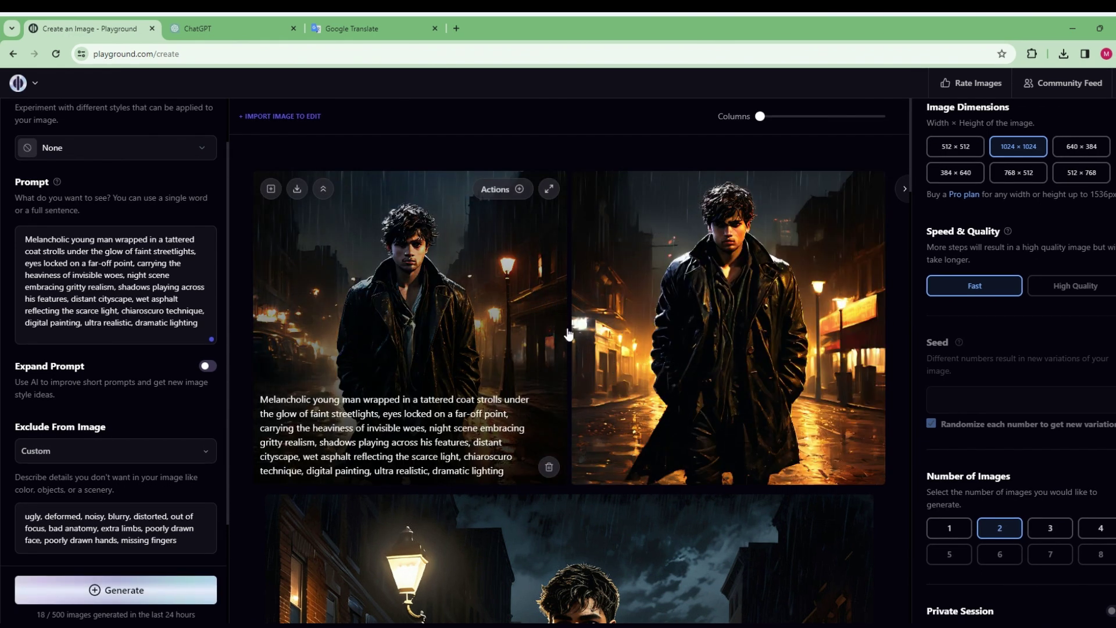
Step: View the second newly generated image enlarged and compare it with the earlier upscaled image
left_click(697, 314)
left_click(511, 468)
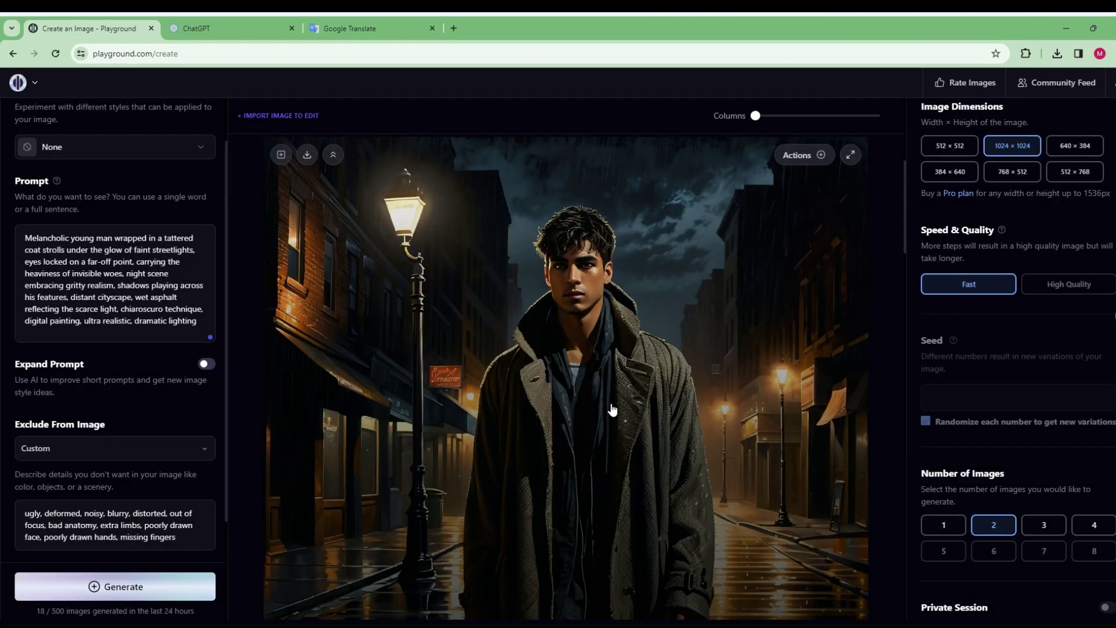